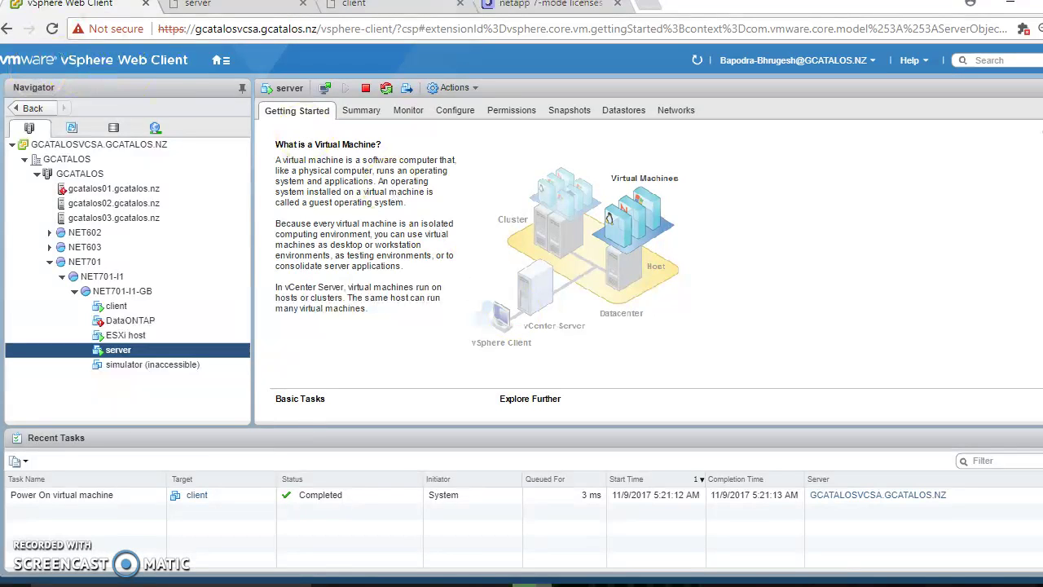
# Step: Switch to the client virtual machine's console and return from its security options screen to the desktop
pyautogui.click(382, 10)
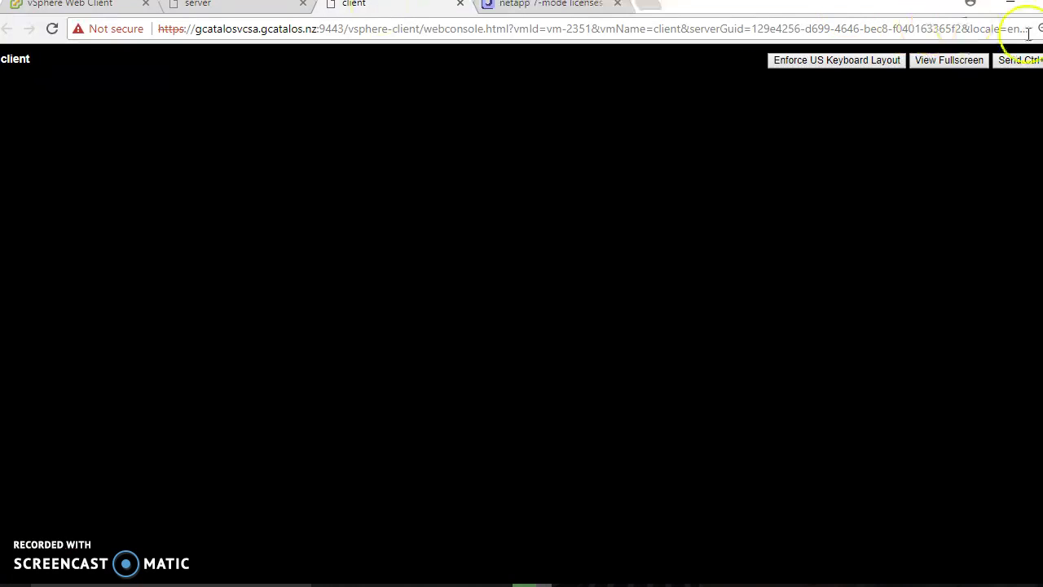
pyautogui.click(1032, 65)
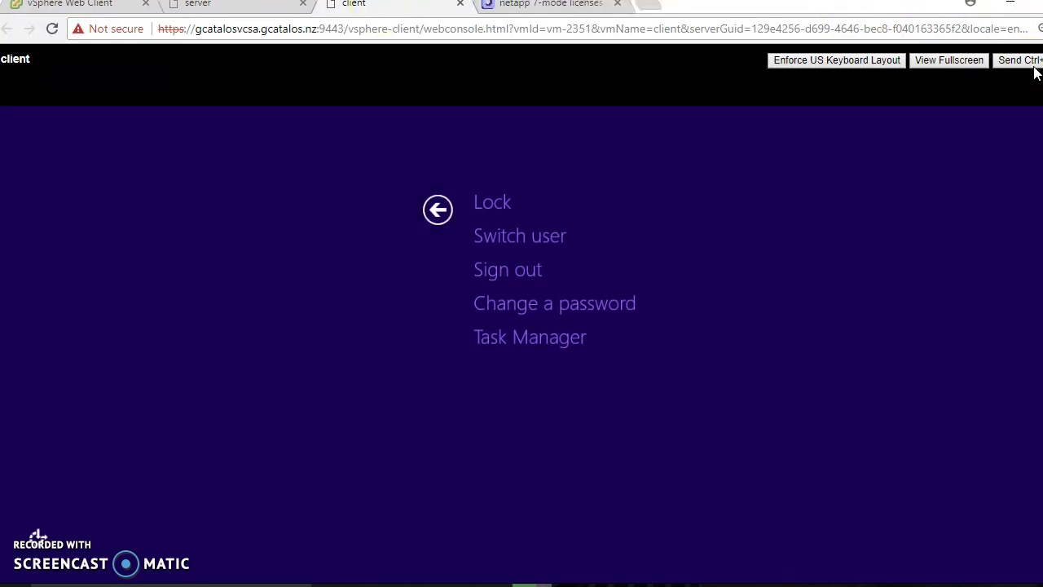
pyautogui.click(438, 214)
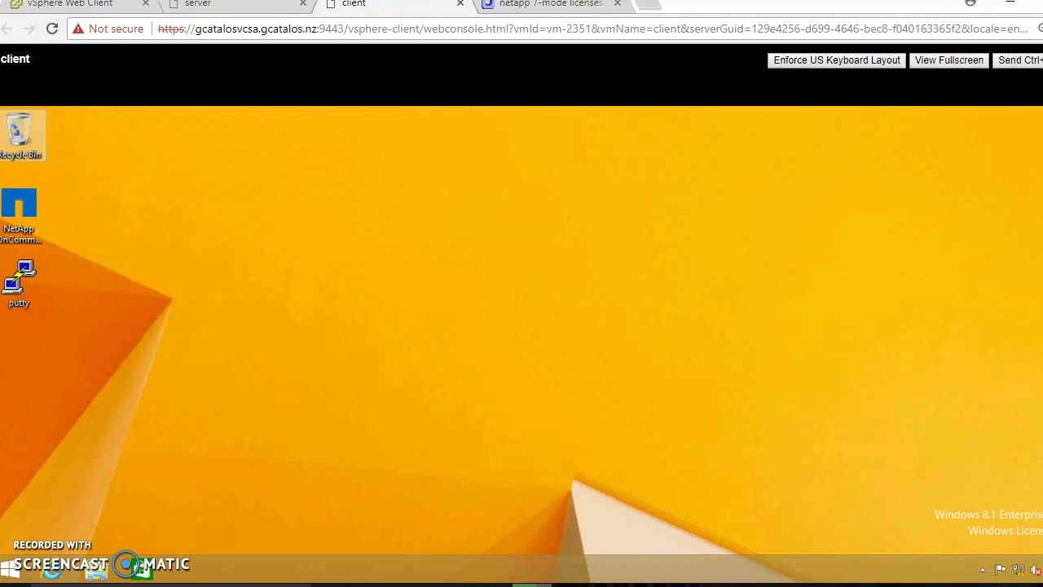
# Step: Launch NetApp OnCommand System Manager on the client and open the storage system at 192.168.0.11
pyautogui.click(16, 216)
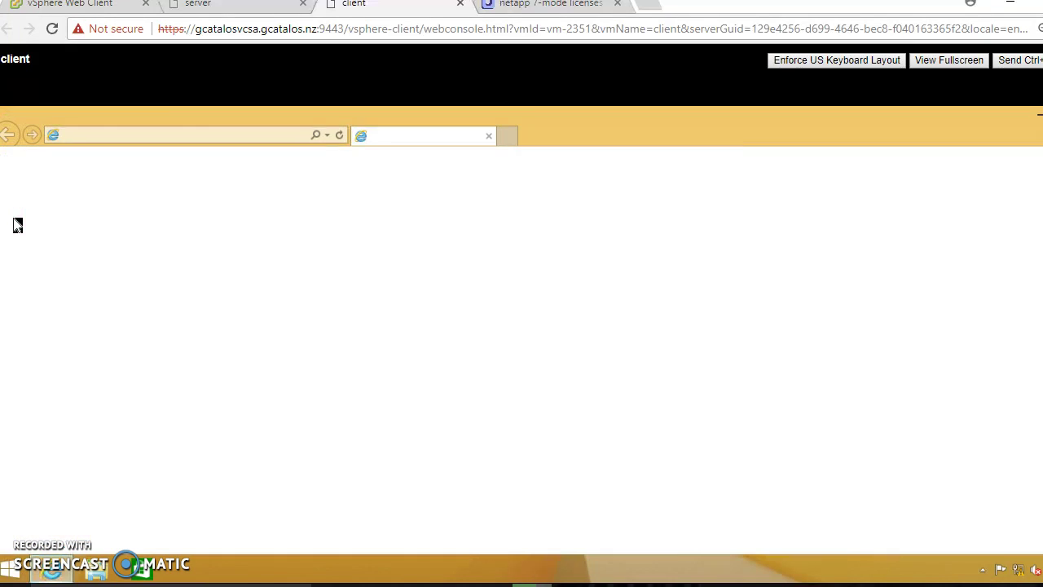
pyautogui.click(102, 214)
pyautogui.click(430, 302)
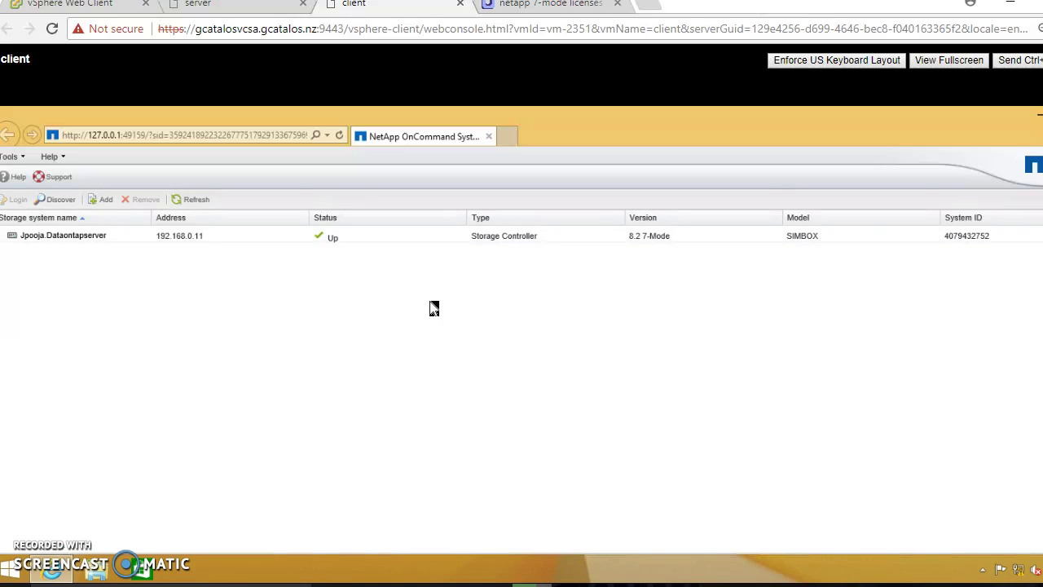
pyautogui.click(335, 237)
pyautogui.click(202, 238)
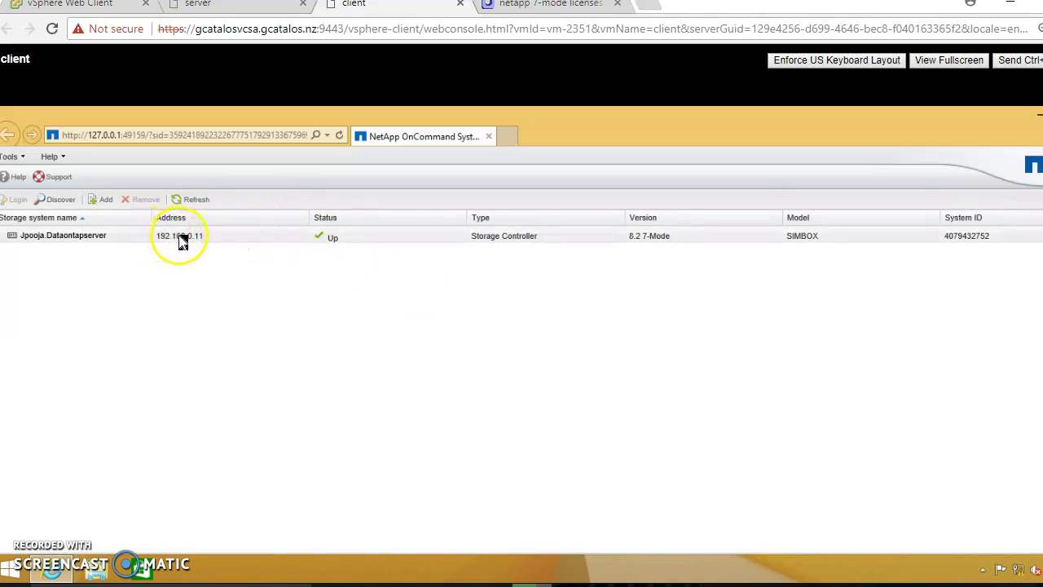
pyautogui.doubleClick(229, 237)
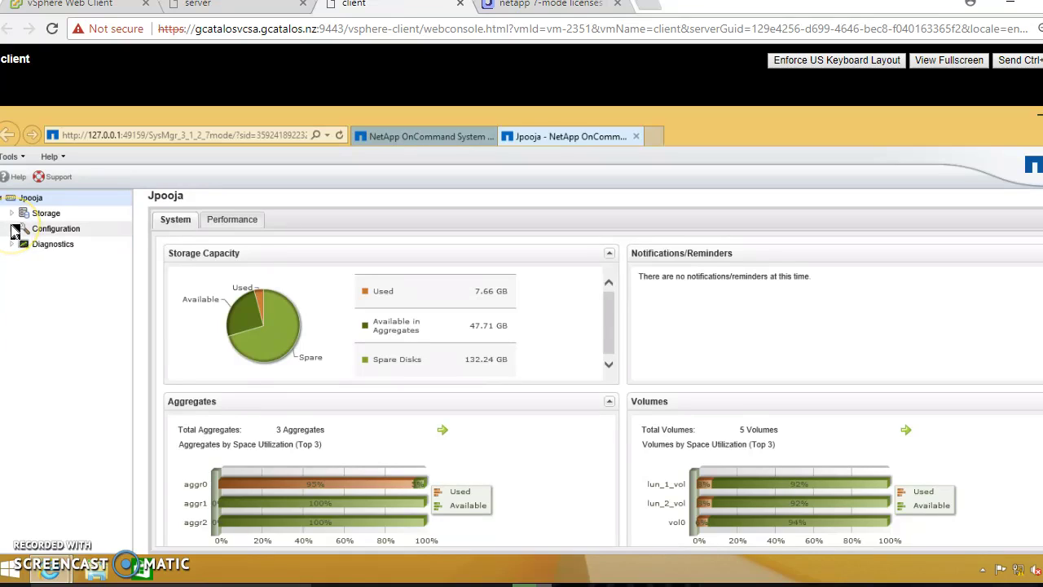
# Step: View the storage system's NFS protocol configuration and its list of installed licenses
pyautogui.click(13, 229)
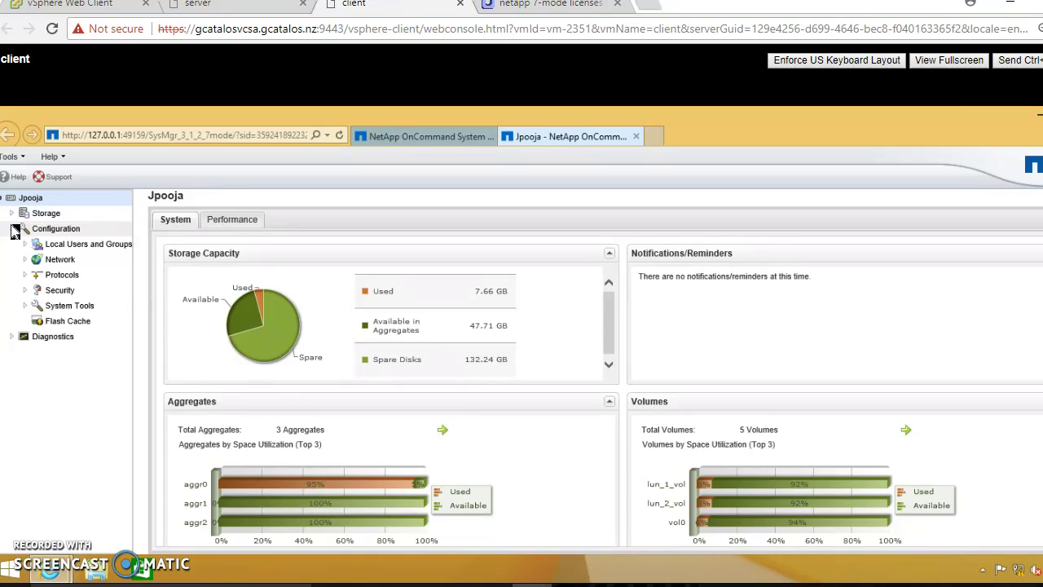
pyautogui.click(27, 275)
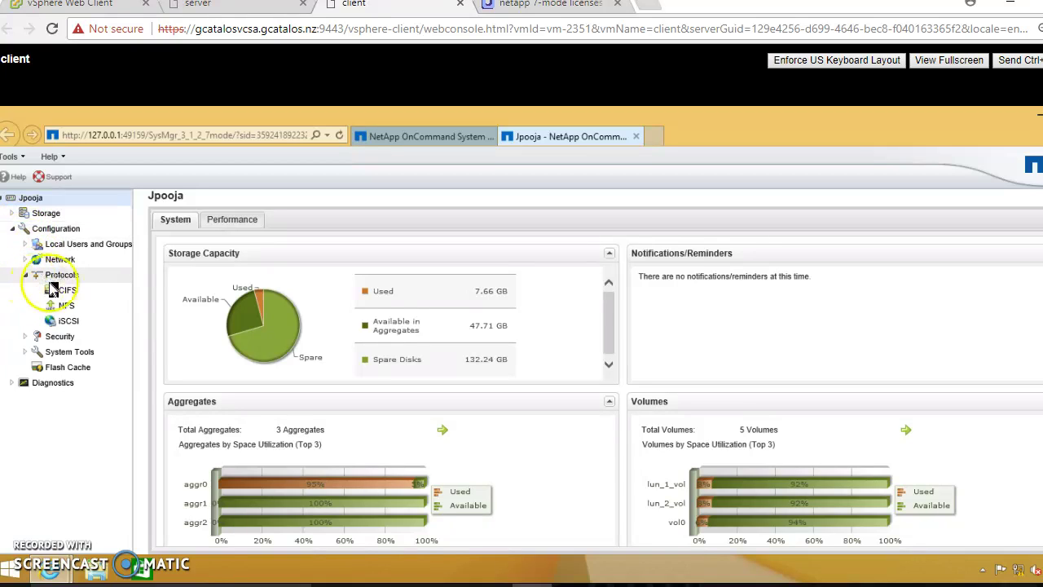
pyautogui.click(68, 307)
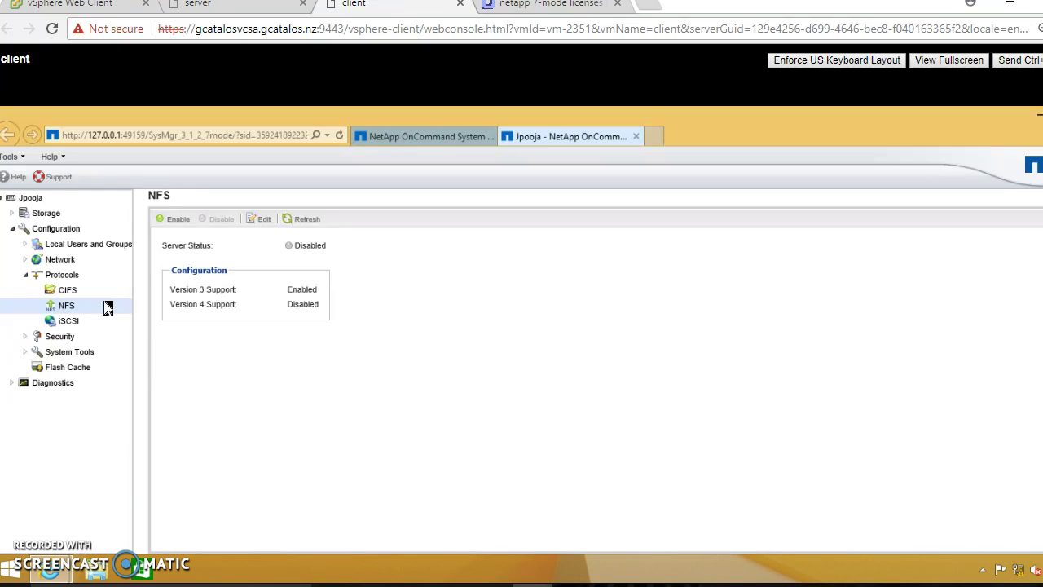
pyautogui.click(28, 353)
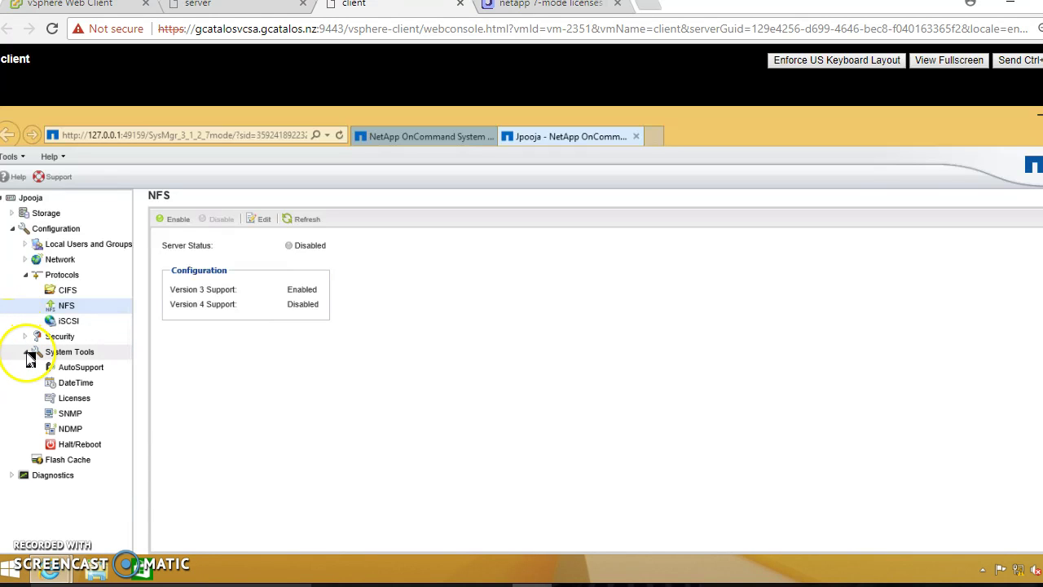
pyautogui.click(73, 397)
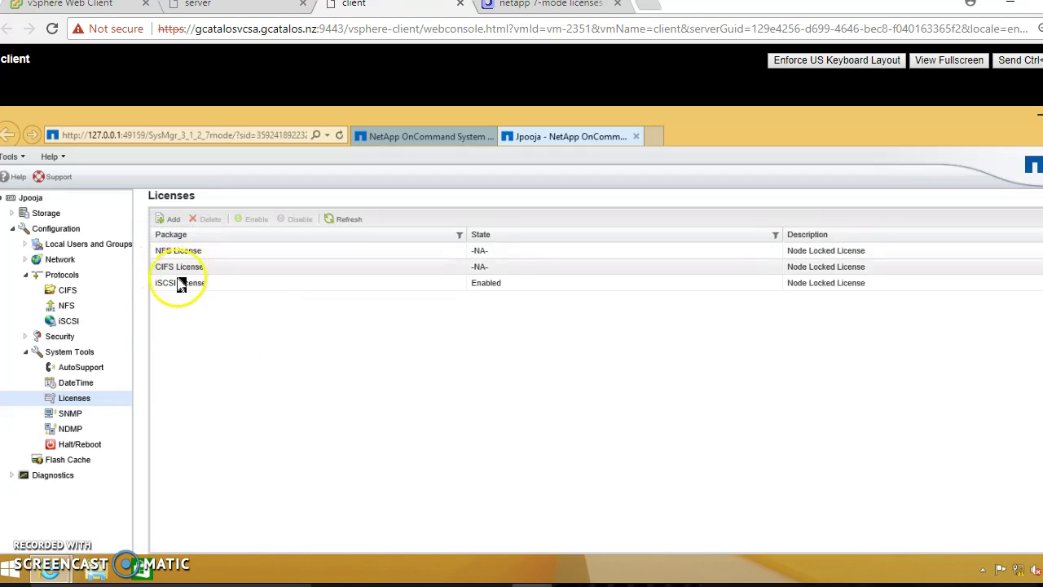
# Step: Start adding a license package and look up the NFS license code for the ESX build on the netapp 7-mode licenses page
pyautogui.click(170, 222)
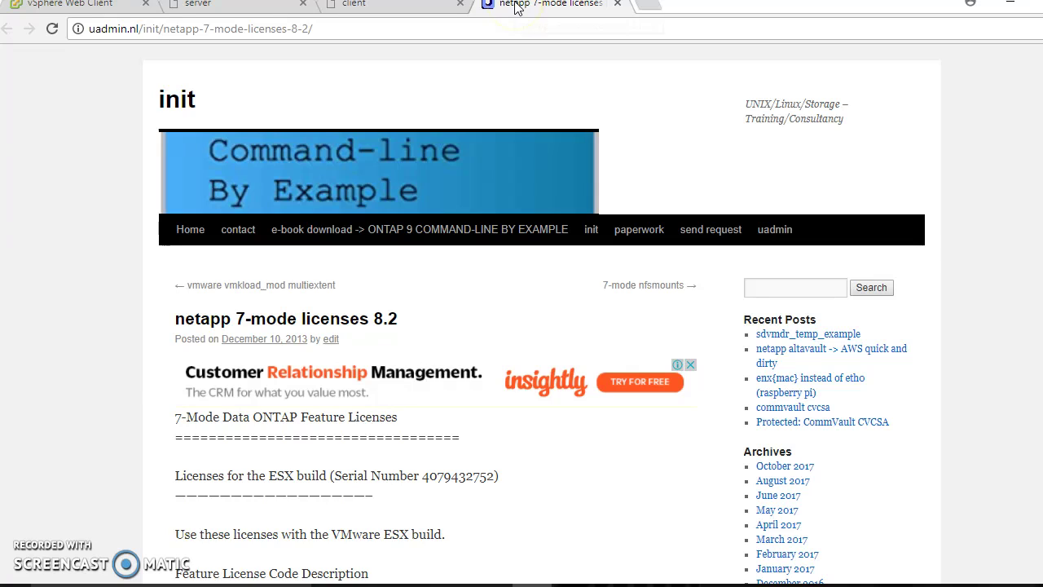
pyautogui.click(513, 6)
pyautogui.press('Down')
pyautogui.press('Down')
pyautogui.press('Down')
pyautogui.press('Down')
pyautogui.press('Down')
pyautogui.press('Down')
pyautogui.press('Down')
pyautogui.press('Down')
pyautogui.press('Down')
pyautogui.press('Down')
pyautogui.press('Down')
pyautogui.press('Down')
pyautogui.press('Down')
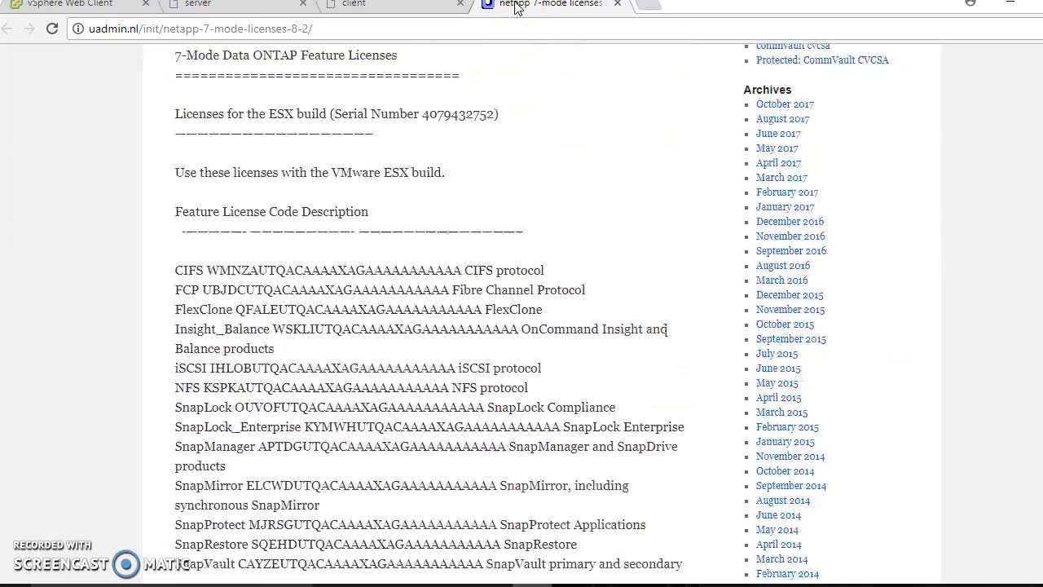
pyautogui.press('Down')
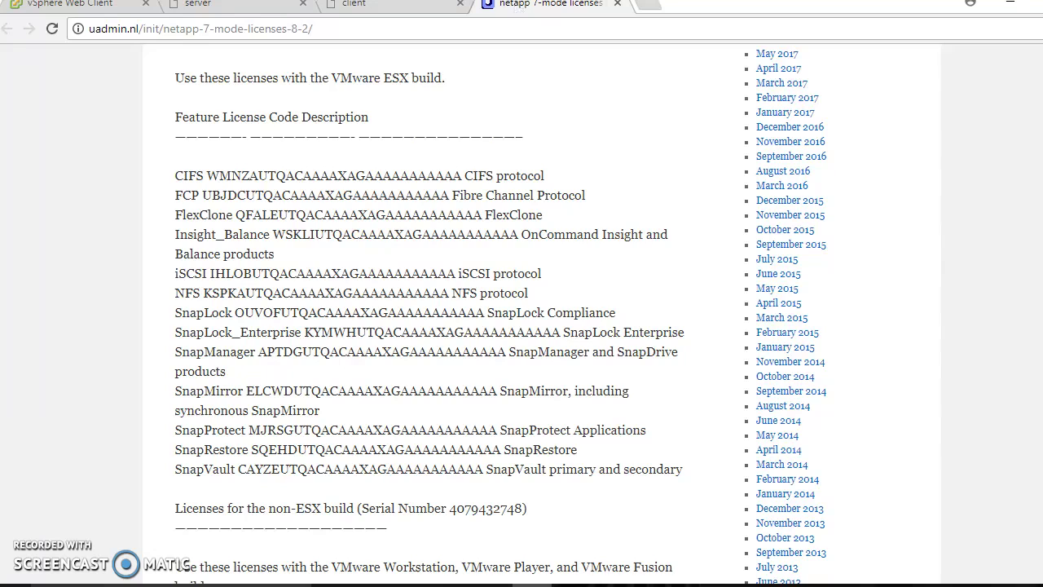
pyautogui.doubleClick(232, 293)
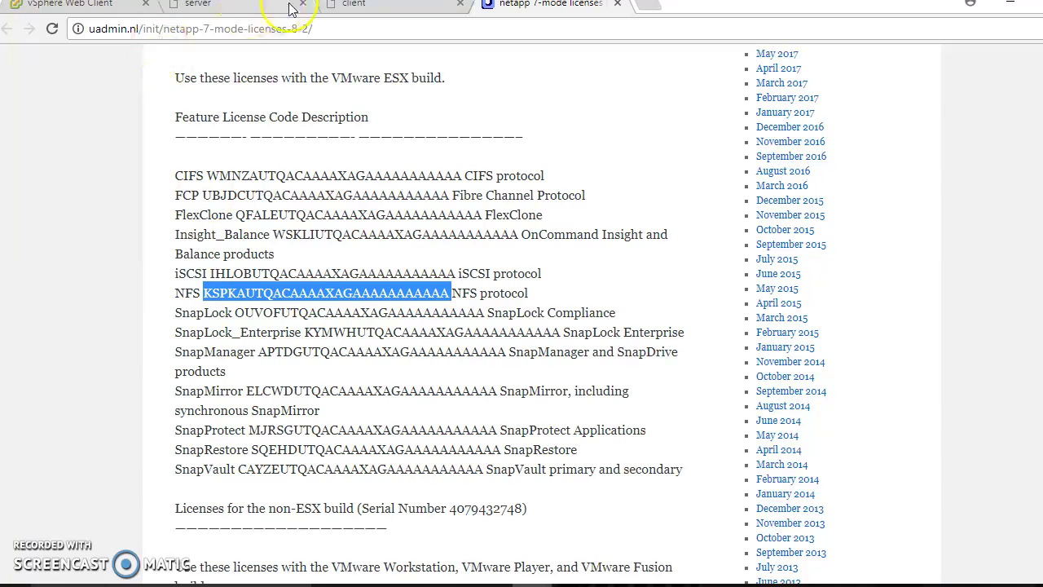
# Step: Return to the client console and cancel adding license packages
pyautogui.click(383, 8)
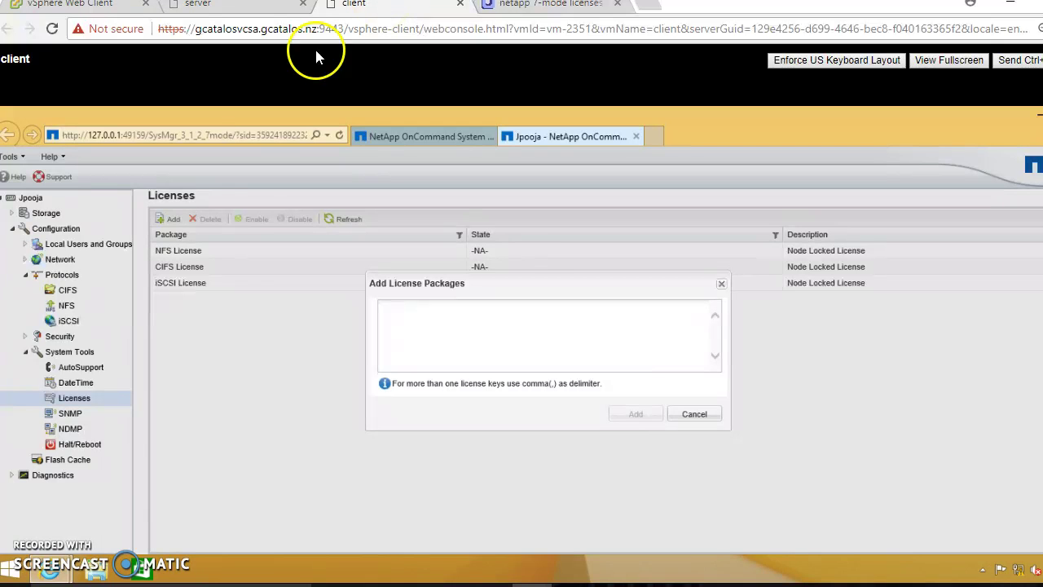
pyautogui.click(407, 326)
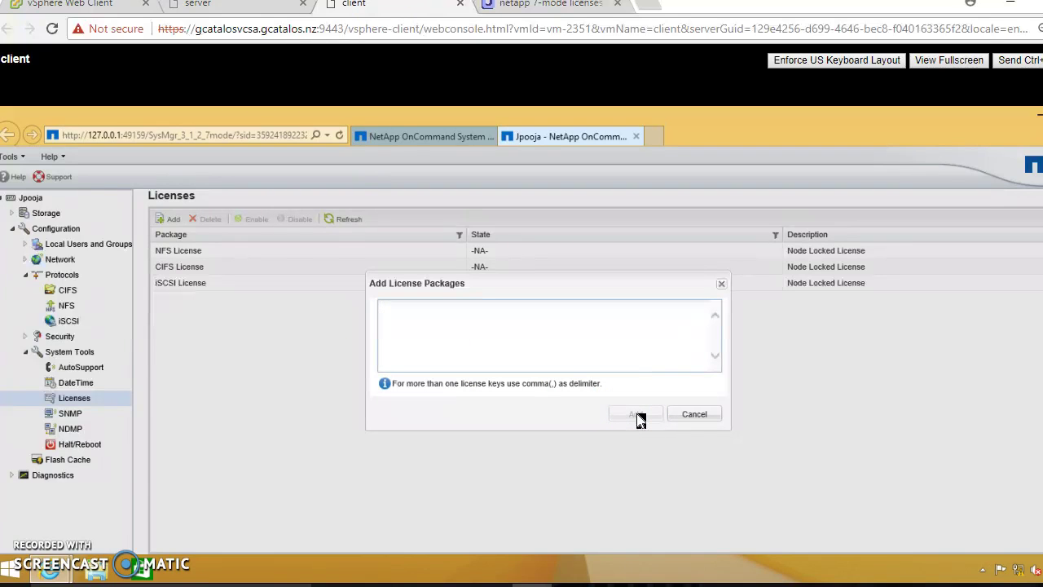
pyautogui.click(713, 416)
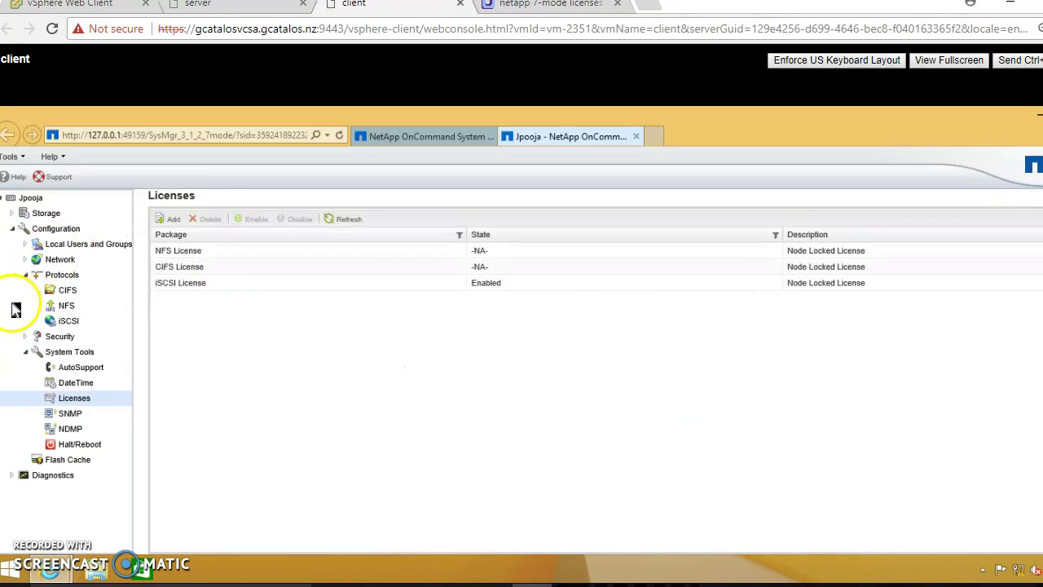
# Step: Start a new storage export and select the vol0 volume in aggr0, giving the path /vol/vol0
pyautogui.click(13, 229)
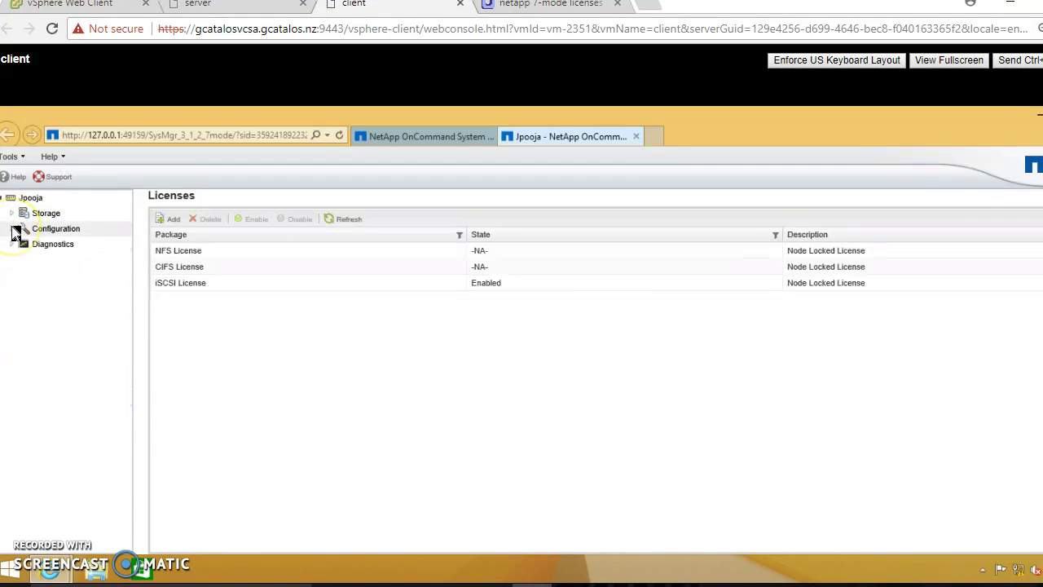
pyautogui.click(13, 214)
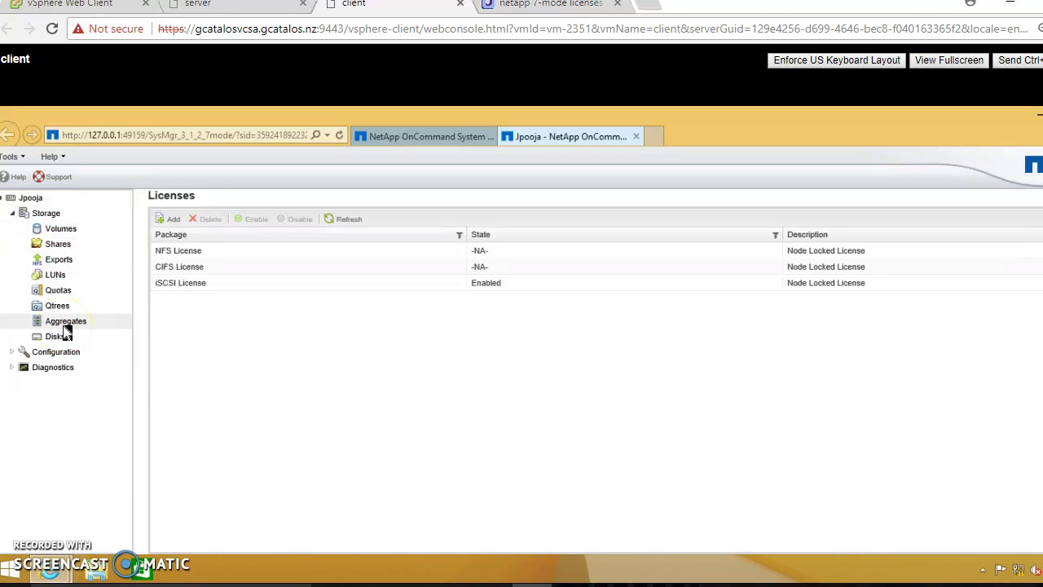
pyautogui.click(64, 262)
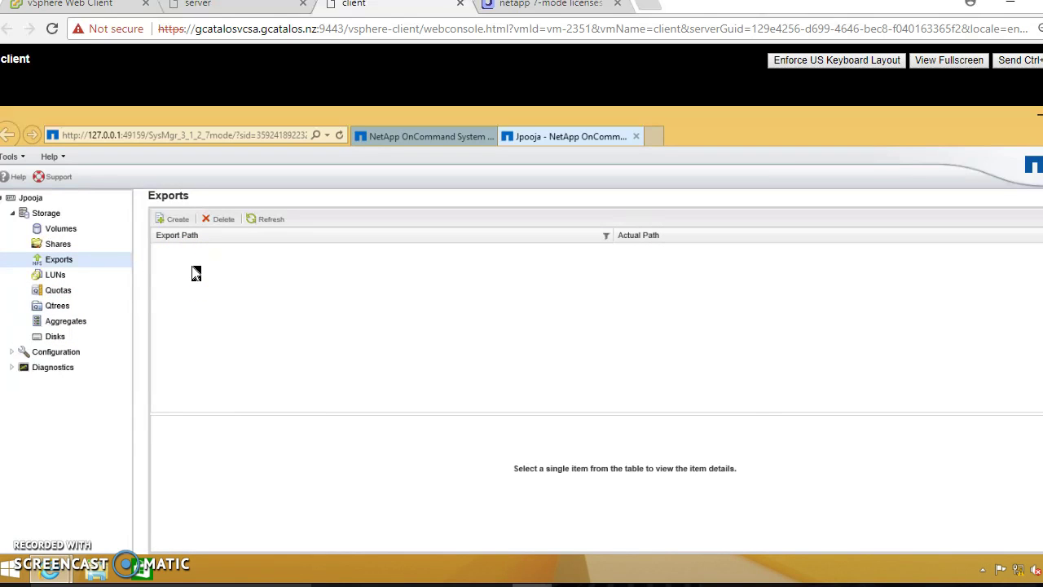
pyautogui.click(177, 219)
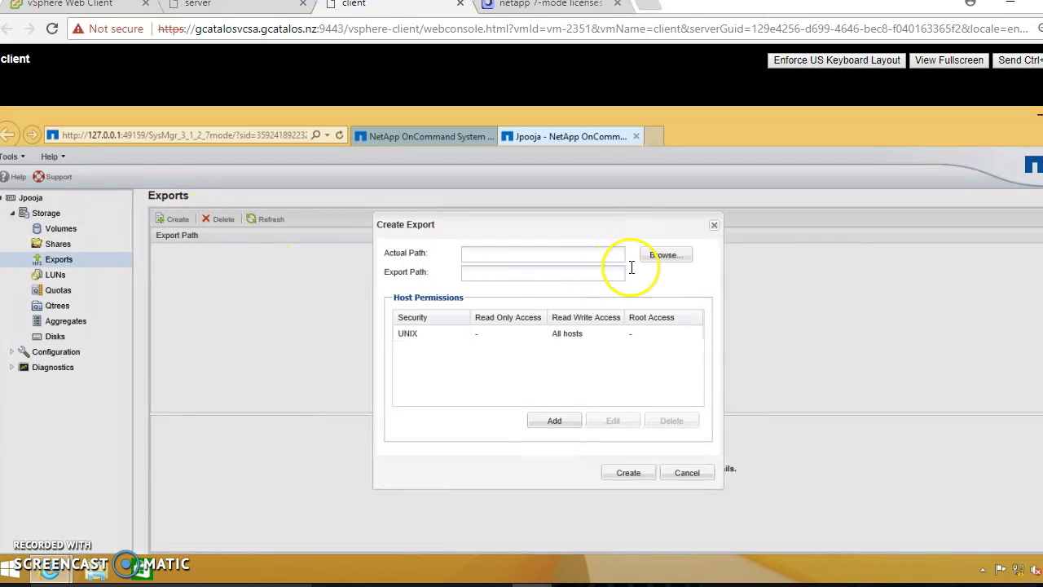
pyautogui.click(662, 256)
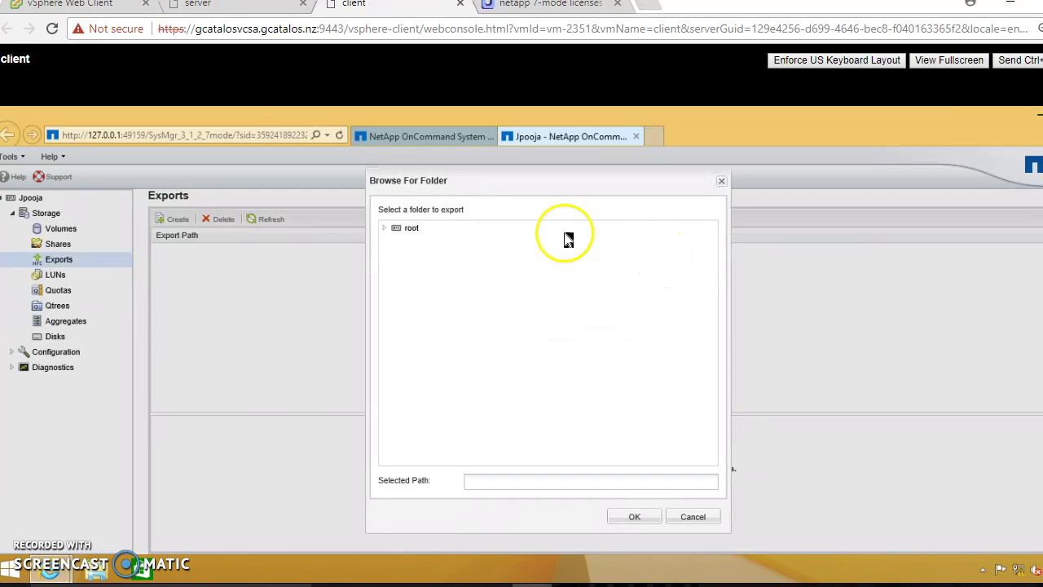
pyautogui.click(387, 232)
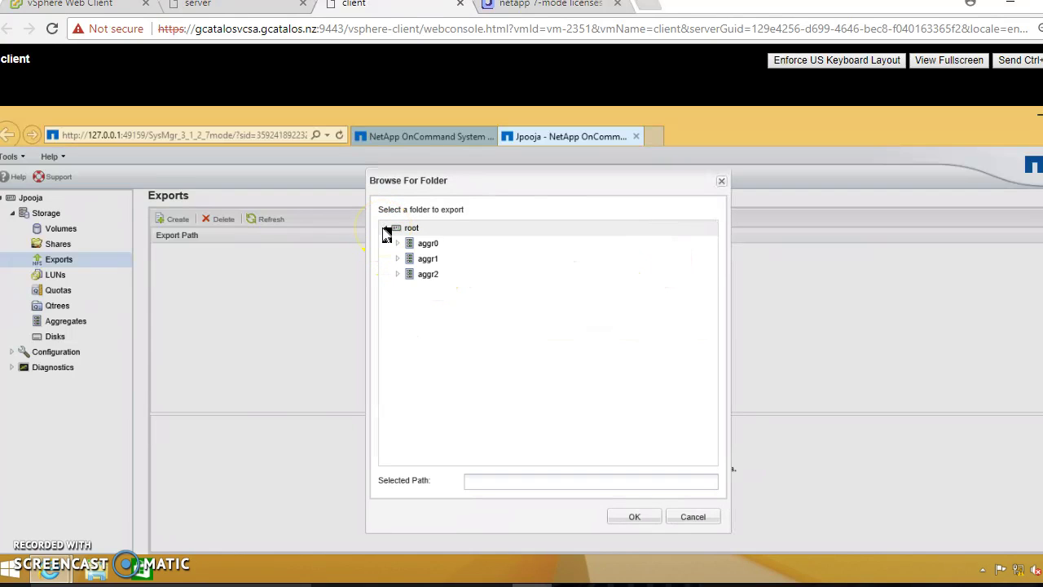
pyautogui.click(399, 244)
pyautogui.click(412, 258)
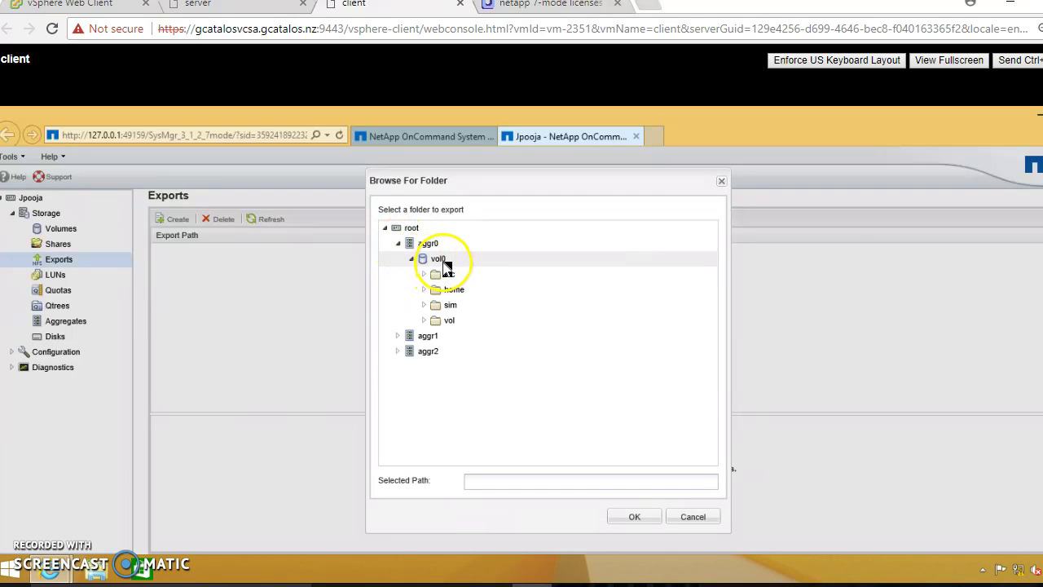
pyautogui.click(451, 321)
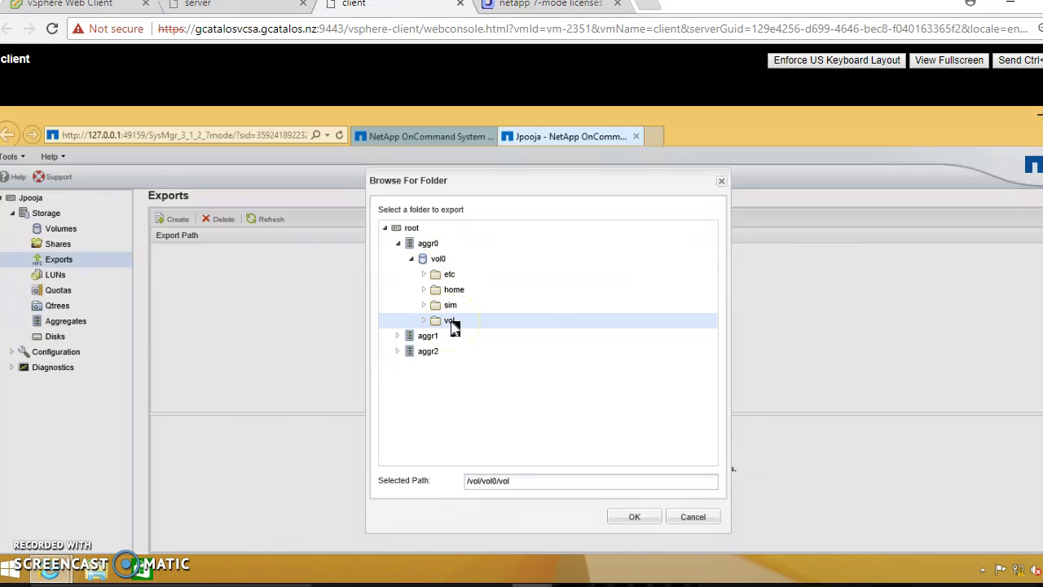
pyautogui.click(444, 259)
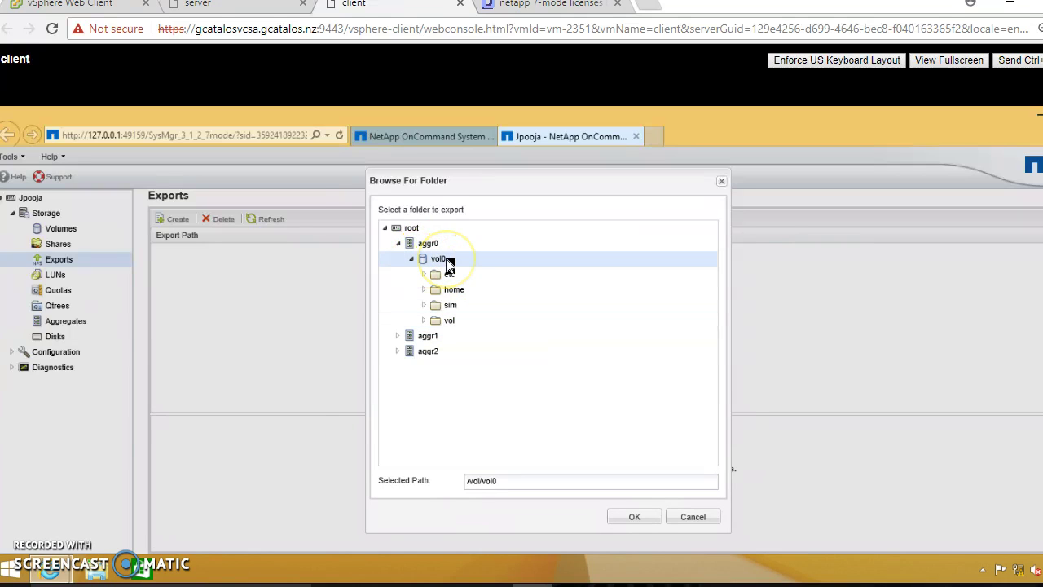
pyautogui.click(633, 518)
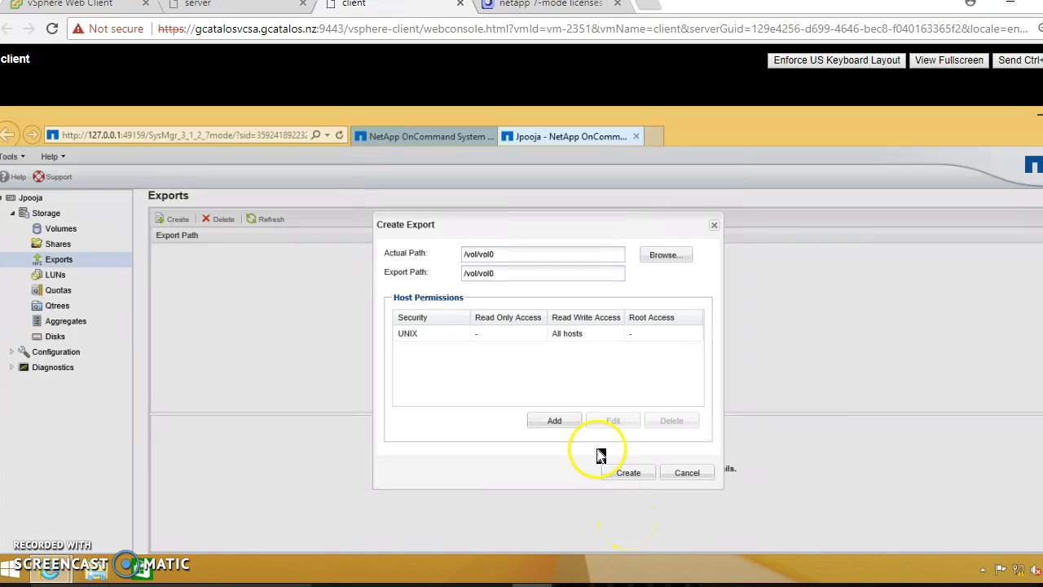
# Step: Change the UNIX rule's all-hosts permission to Read Only and create the /vol/vol0 export
pyautogui.click(413, 340)
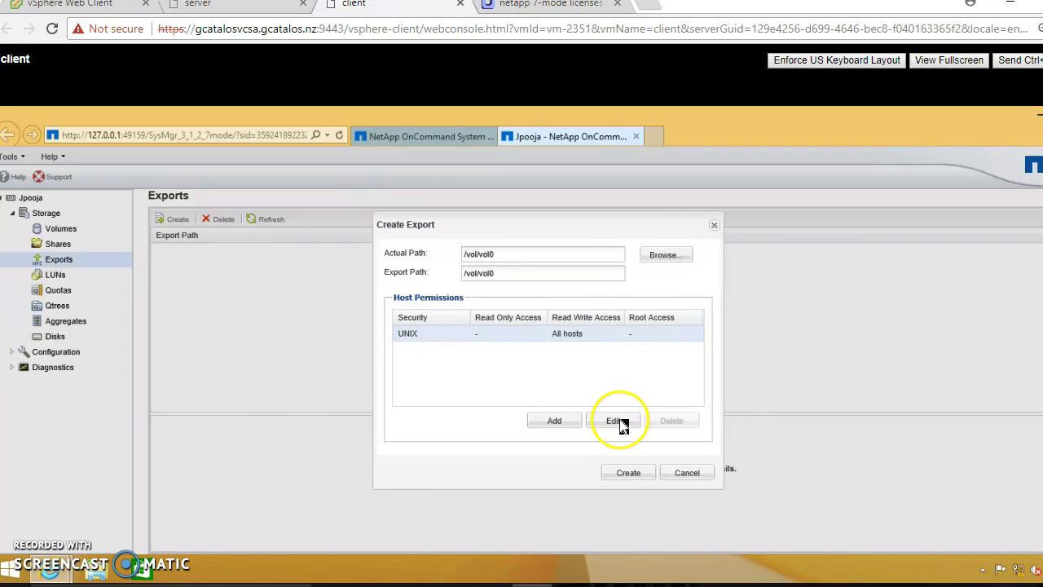
pyautogui.click(619, 424)
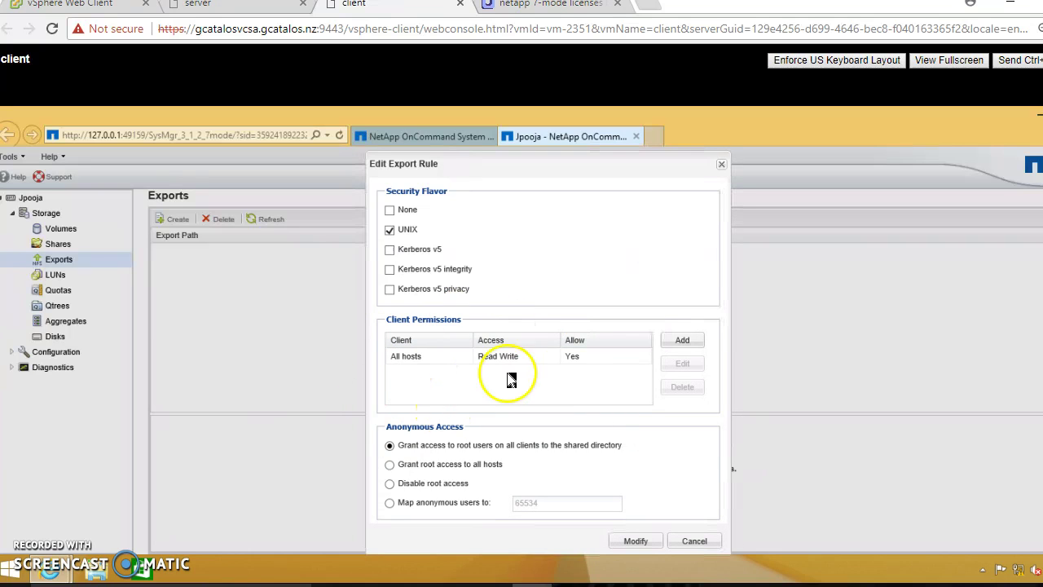
pyautogui.click(421, 363)
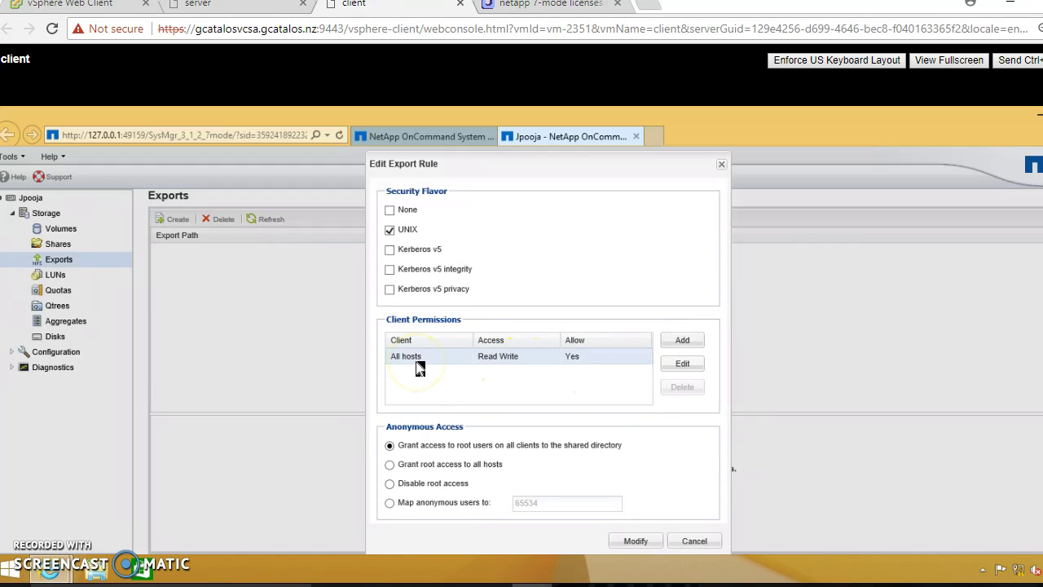
pyautogui.click(683, 367)
pyautogui.click(553, 360)
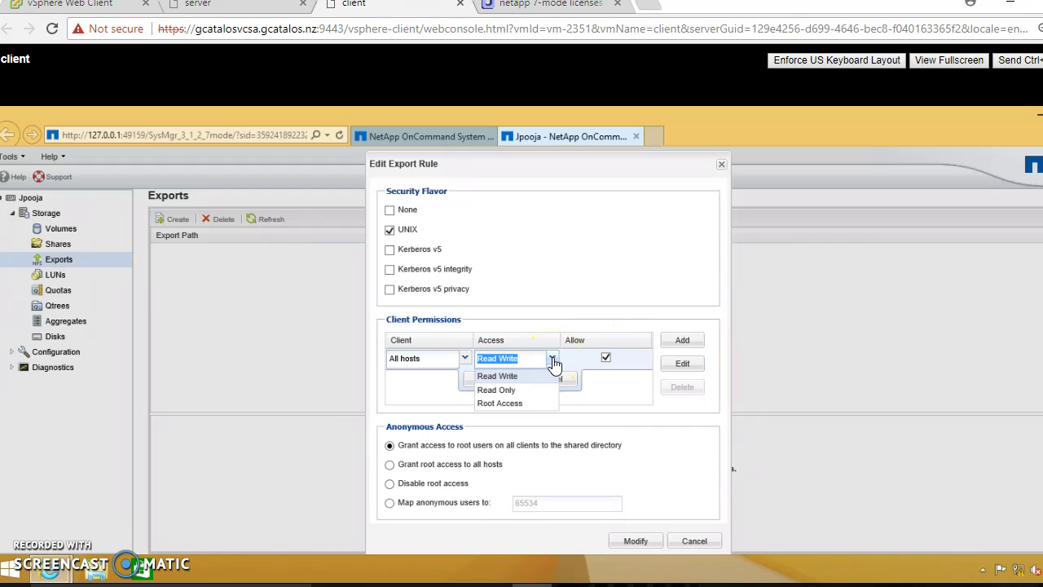
pyautogui.click(502, 391)
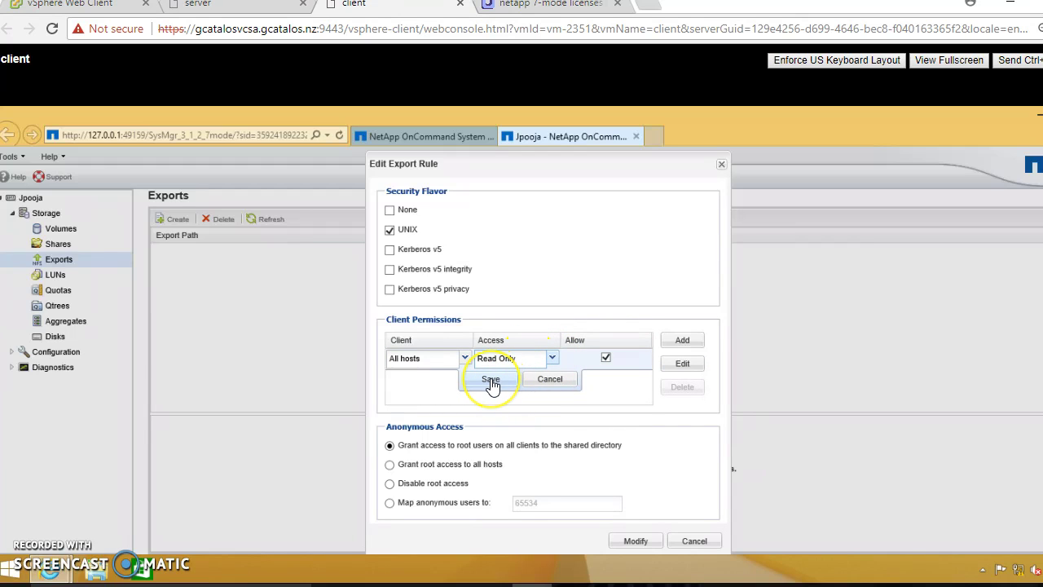
pyautogui.click(491, 381)
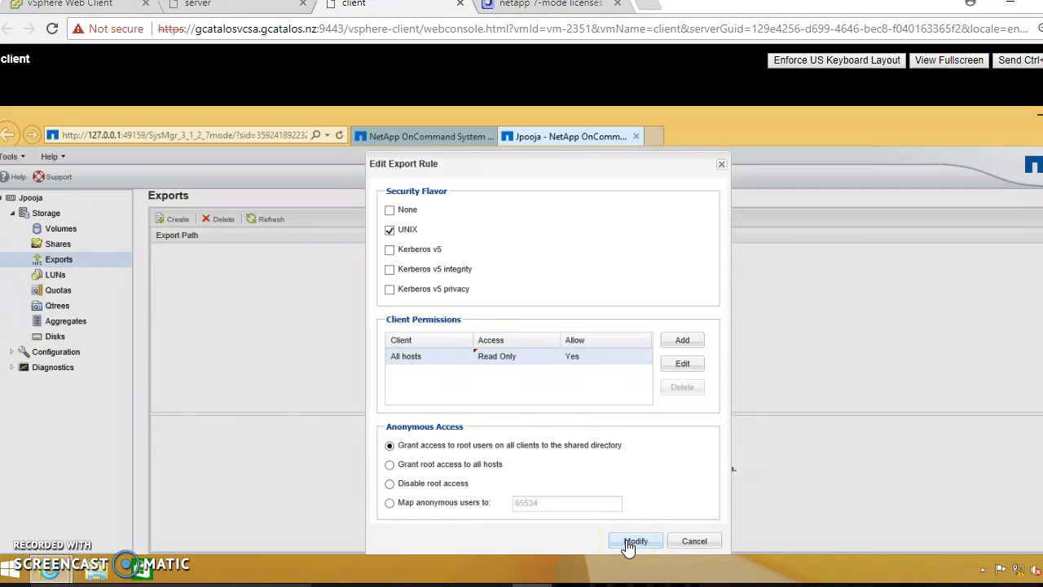
pyautogui.click(627, 542)
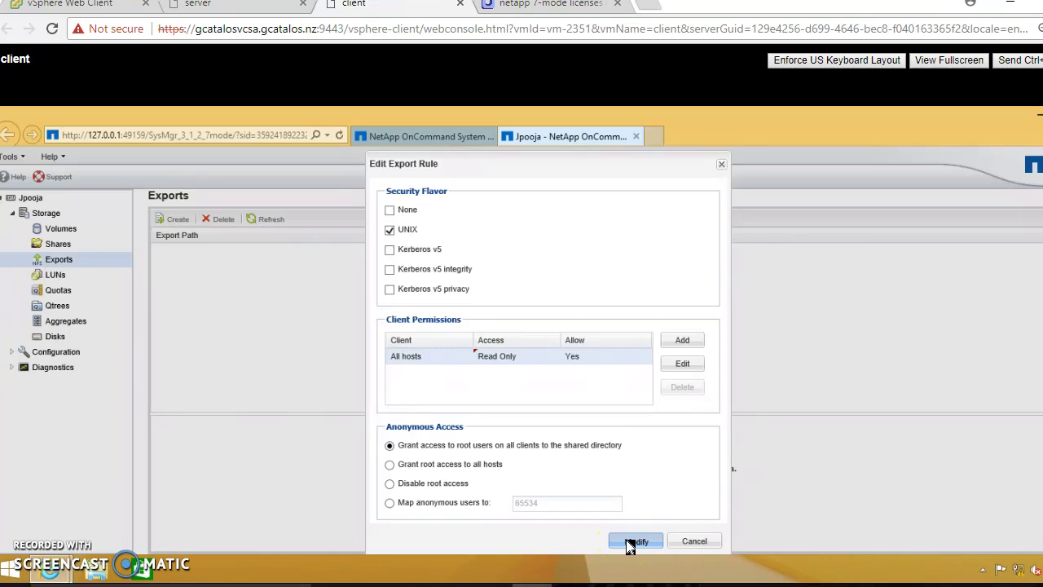
pyautogui.click(627, 474)
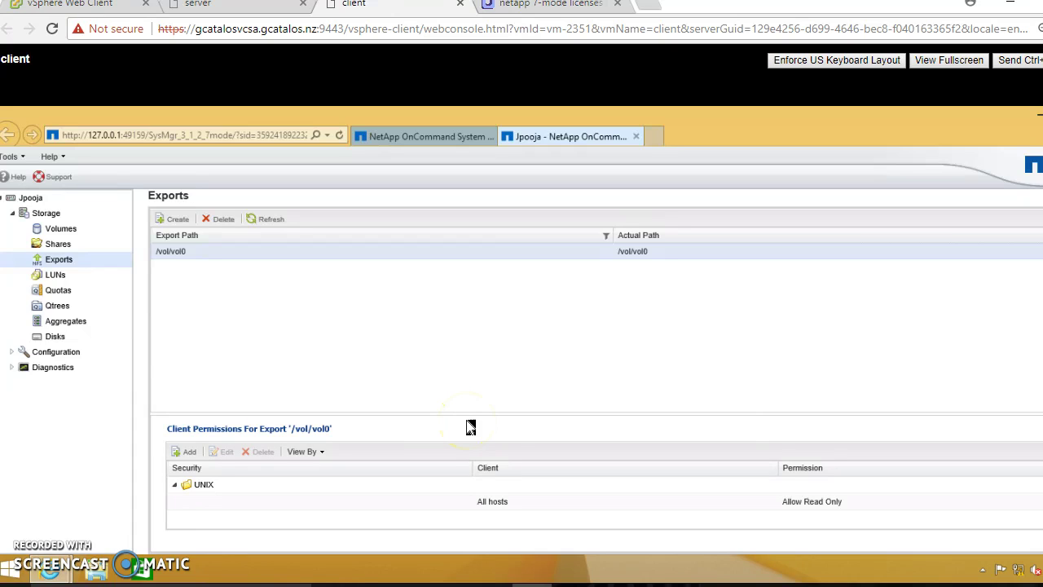
# Step: View the CIFS protocol configuration and the CIFS Setup Wizard's opening pages, then cancel the wizard
pyautogui.click(15, 352)
pyautogui.click(66, 416)
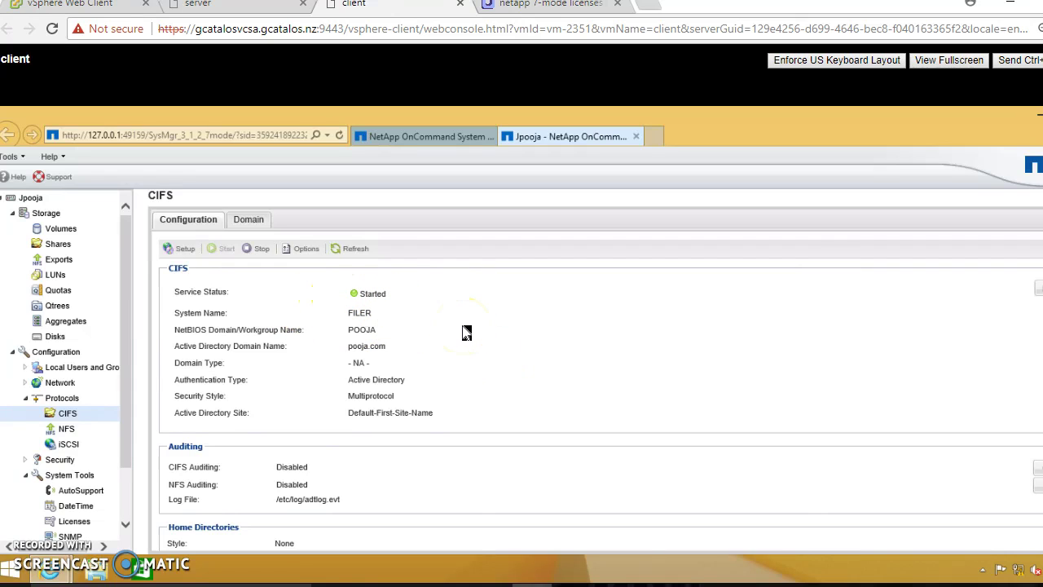
pyautogui.click(186, 250)
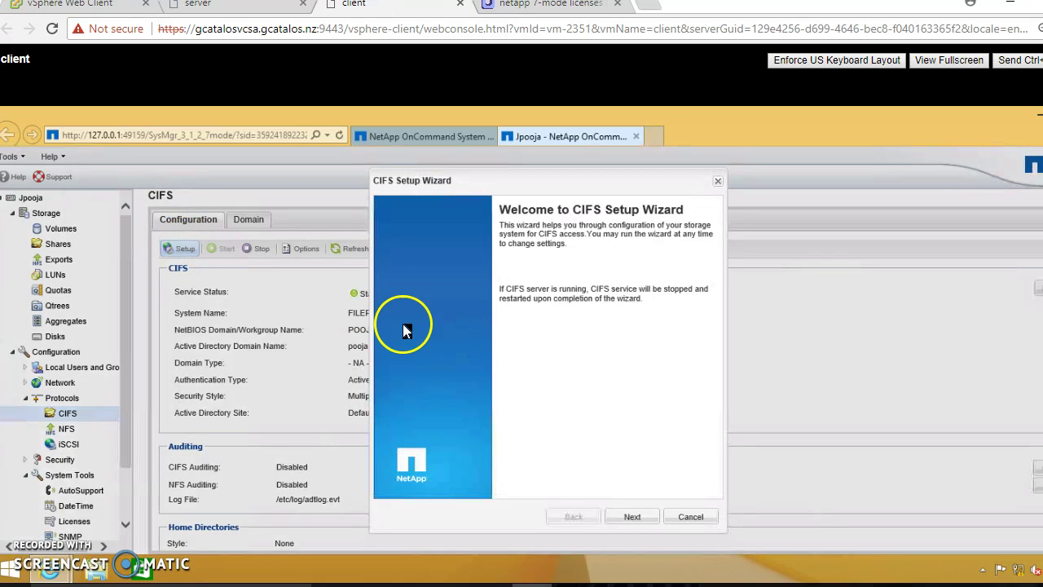
pyautogui.click(632, 516)
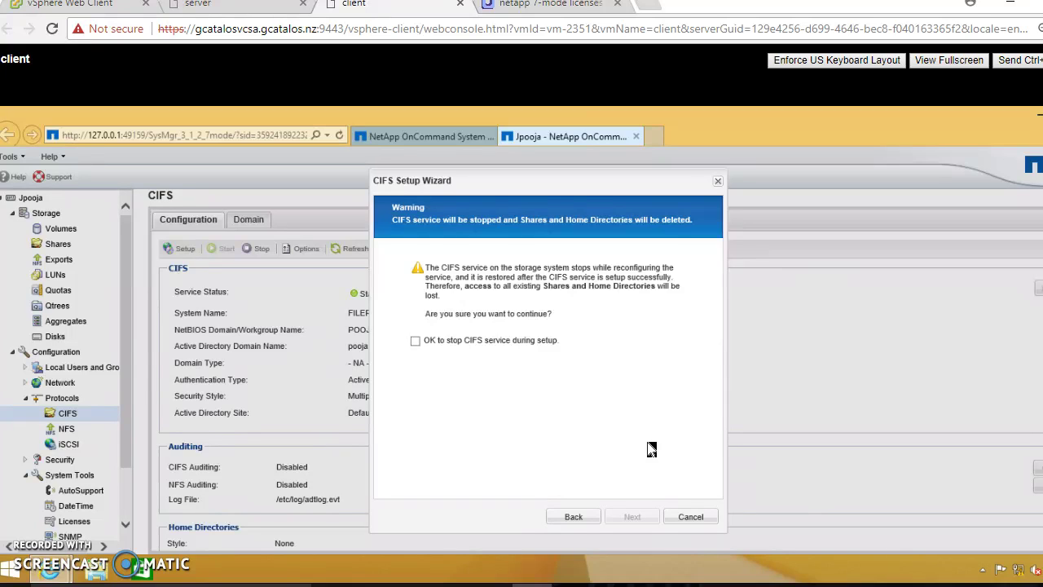
pyautogui.click(690, 519)
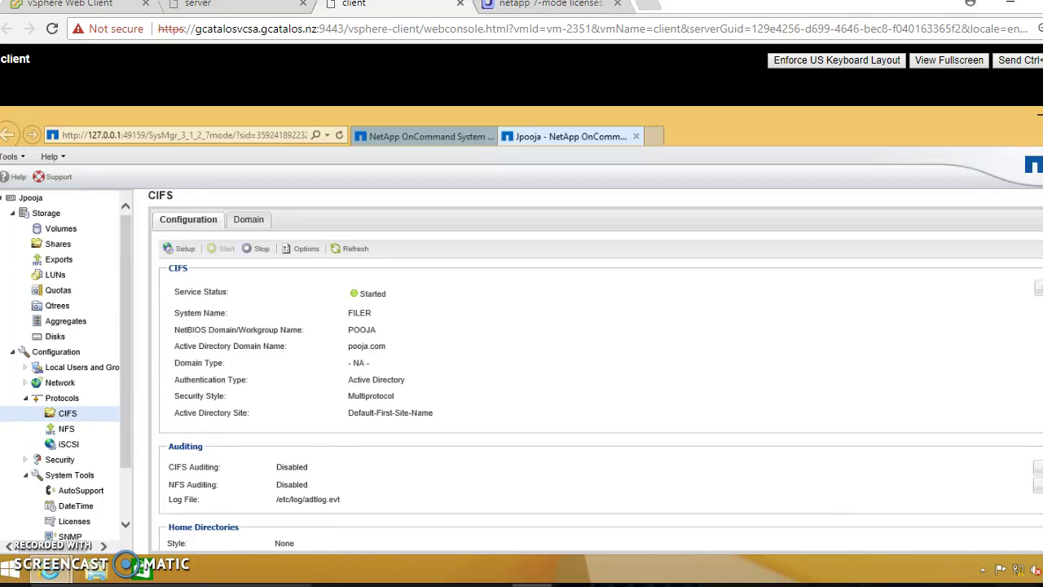
# Step: Go to the storage system's qtrees and start a new qtree on the NASvol volume in aggr1
pyautogui.click(15, 354)
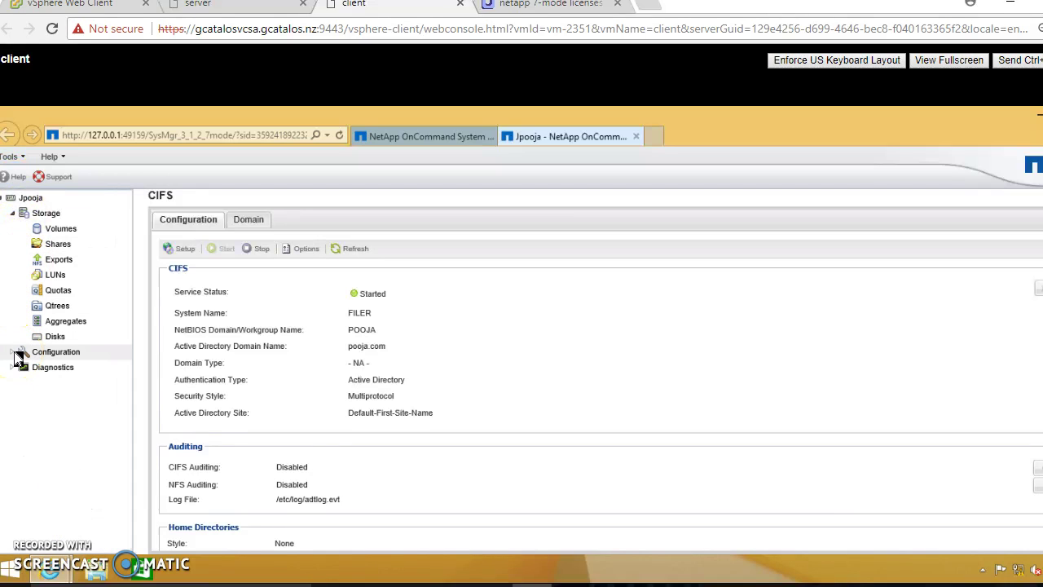
pyautogui.click(57, 308)
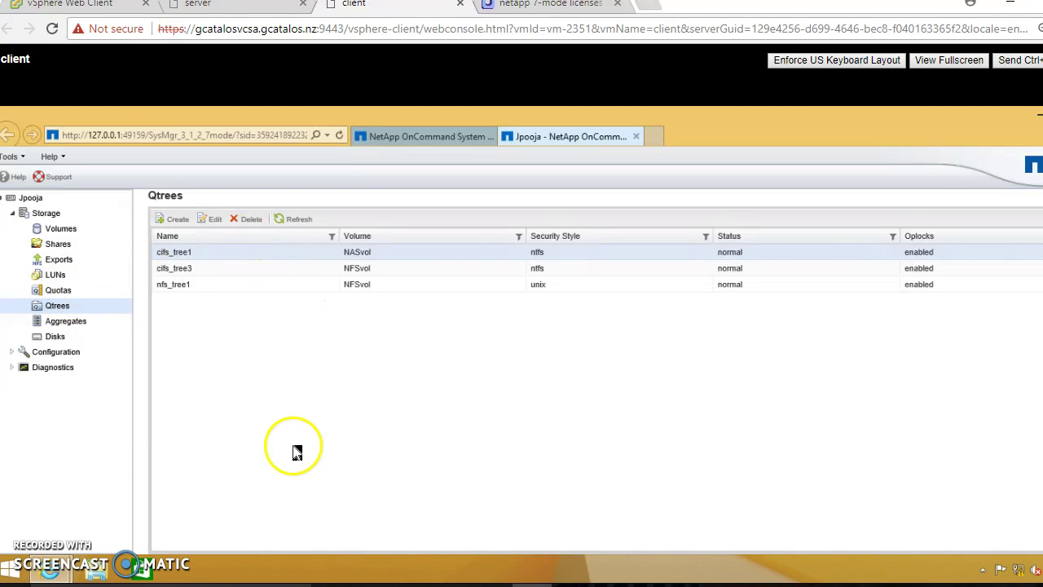
pyautogui.click(172, 222)
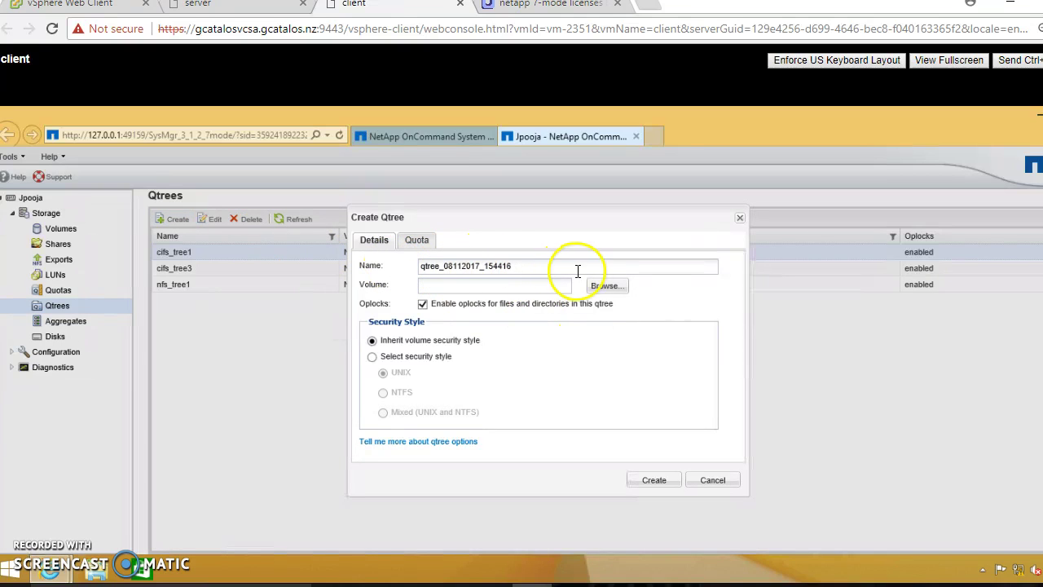
pyautogui.click(603, 292)
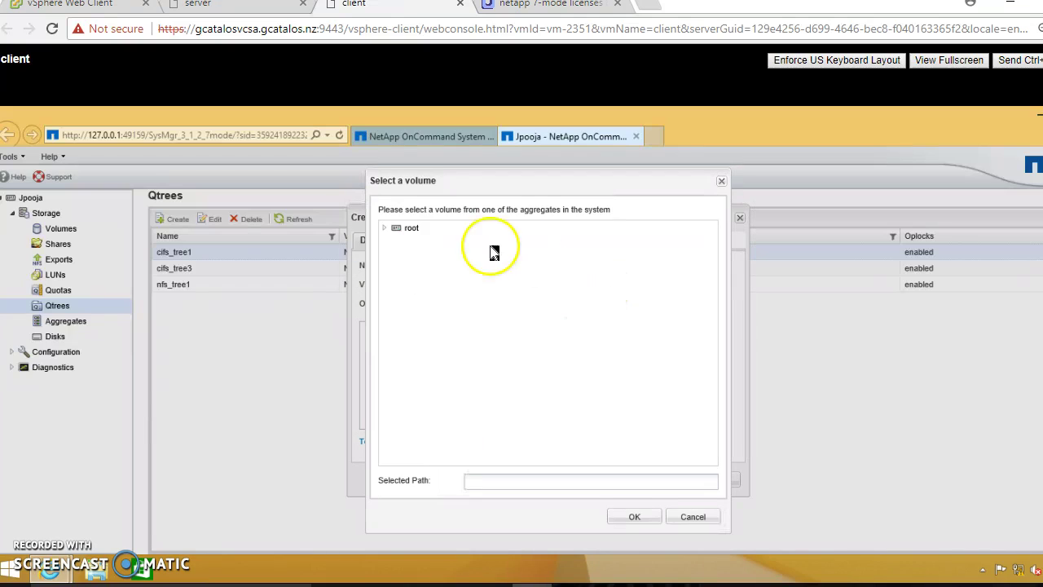
pyautogui.click(387, 230)
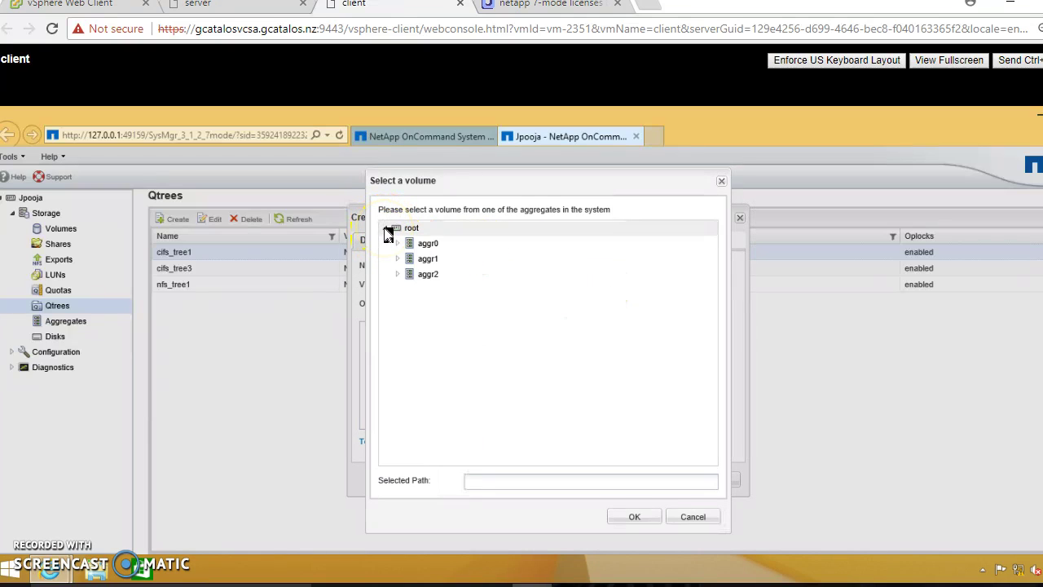
pyautogui.click(410, 243)
pyautogui.click(409, 258)
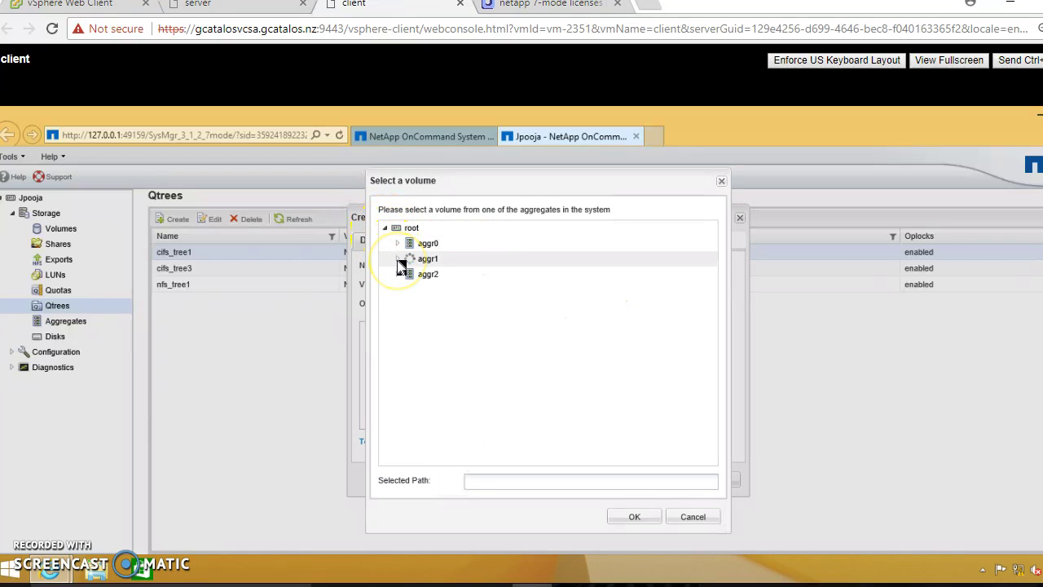
pyautogui.click(398, 259)
pyautogui.click(444, 275)
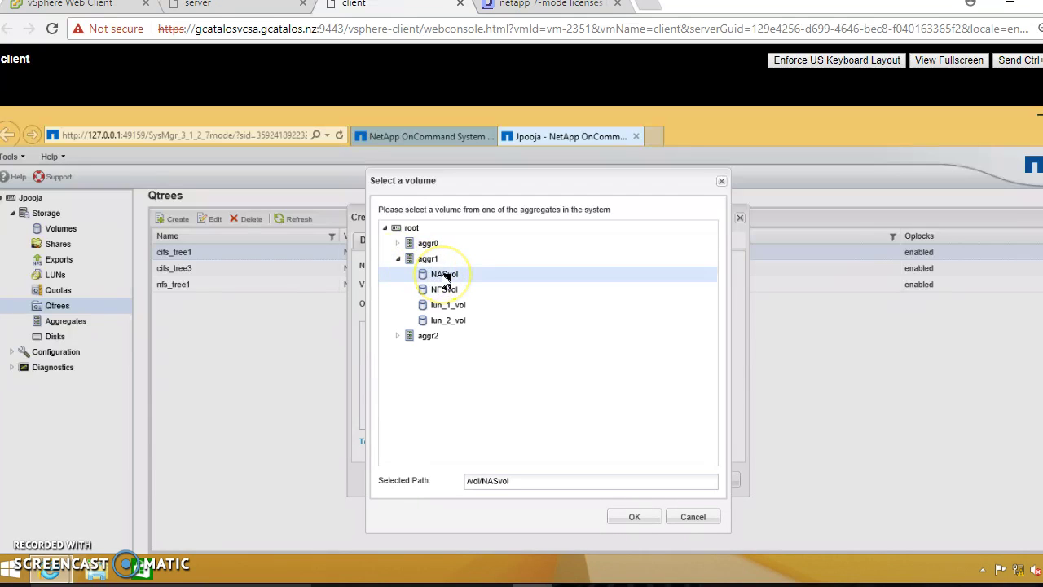
pyautogui.click(628, 518)
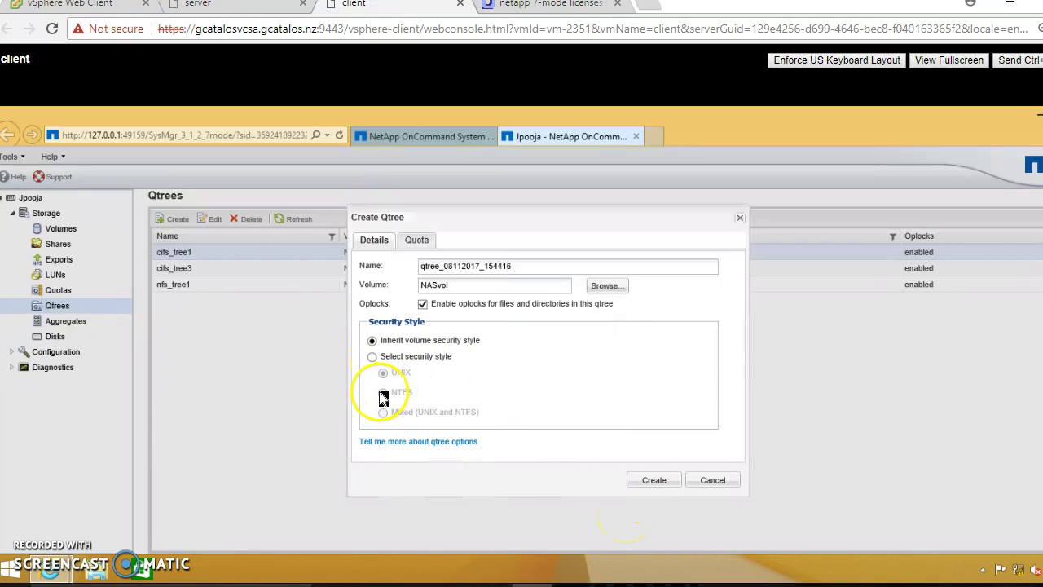
# Step: Choose the NTFS security style for the new qtree and cancel its creation
pyautogui.click(372, 356)
pyautogui.click(387, 394)
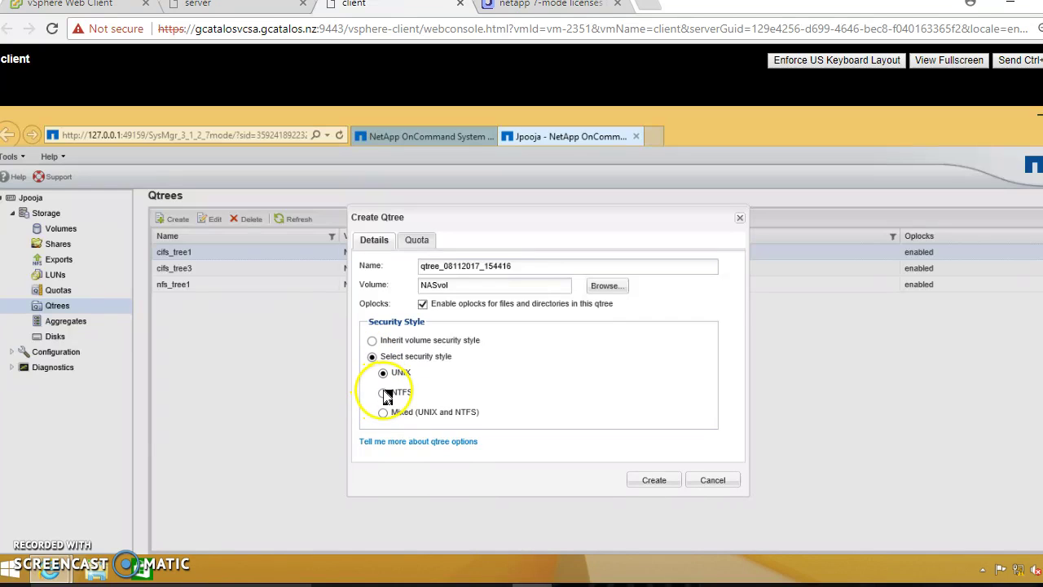
pyautogui.click(384, 393)
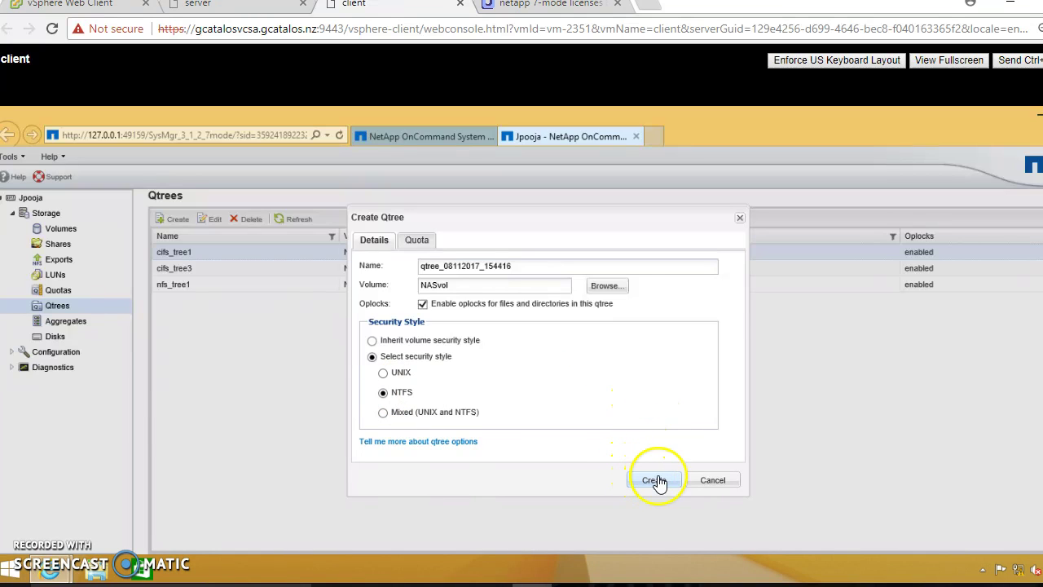
pyautogui.click(713, 480)
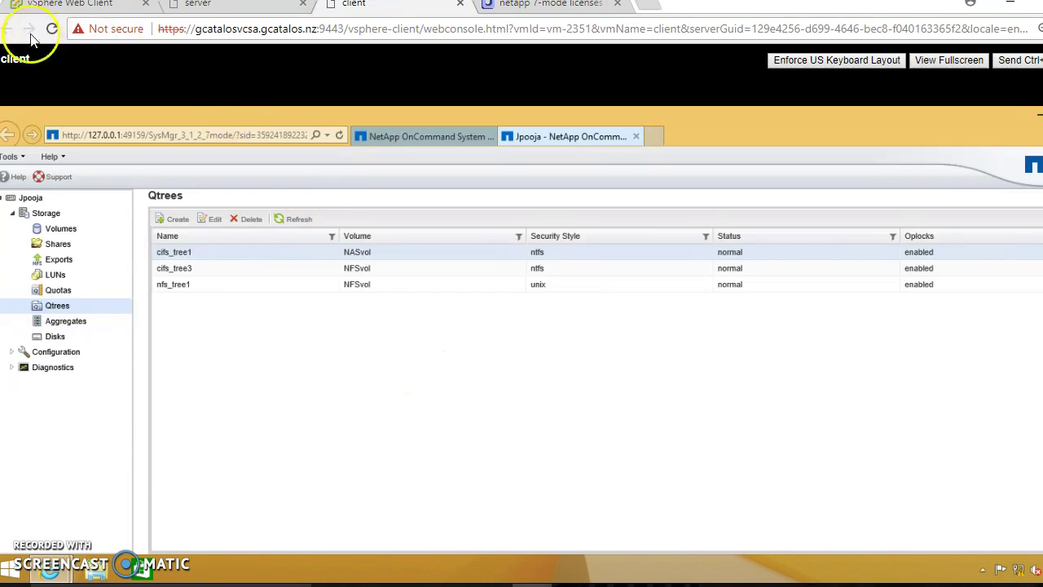
# Step: Switch to the server console and unlock the administrator session with the account password
pyautogui.click(234, 8)
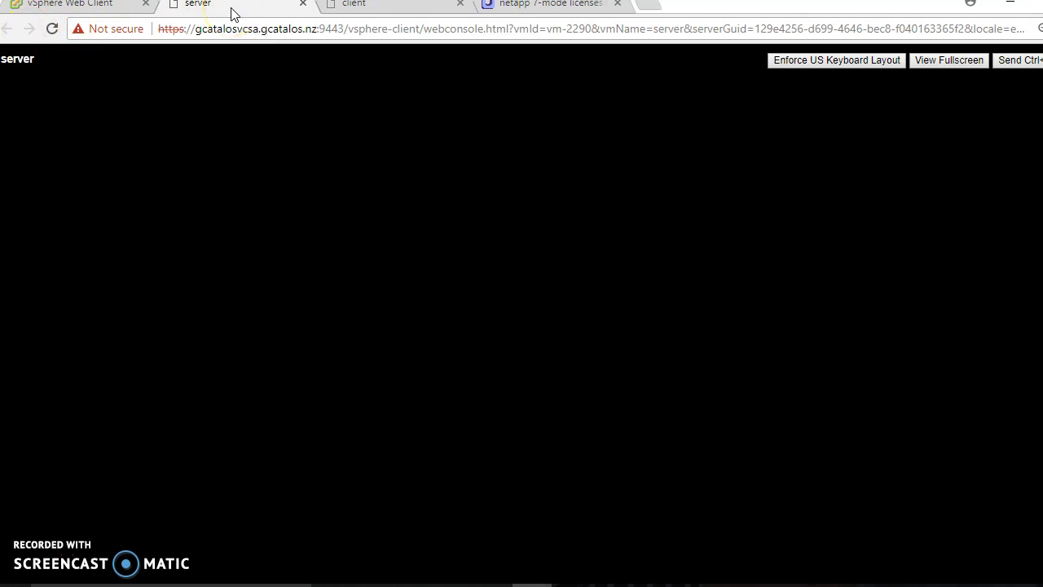
pyautogui.click(1026, 64)
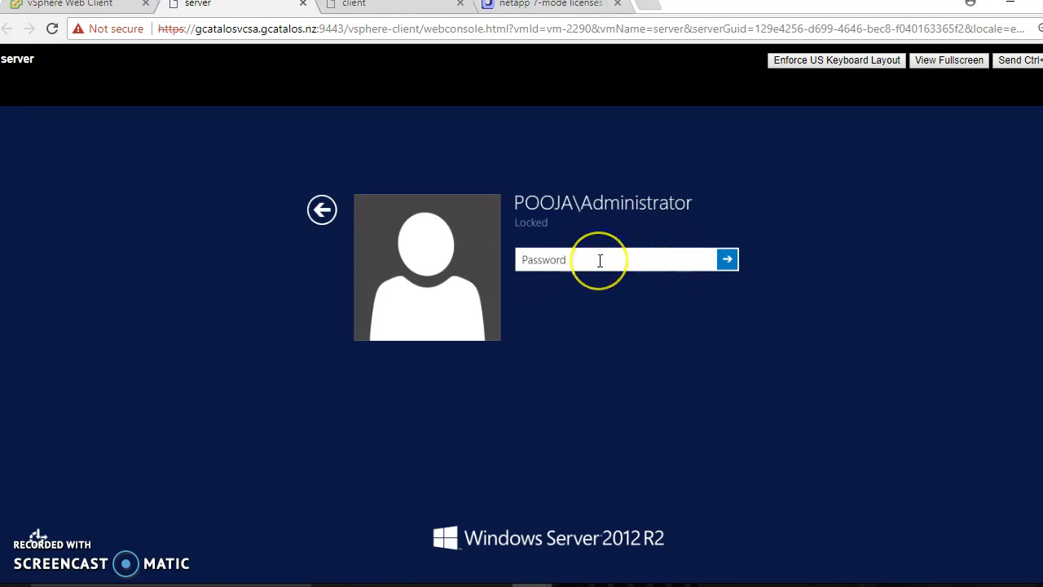
pyautogui.write('••••••')
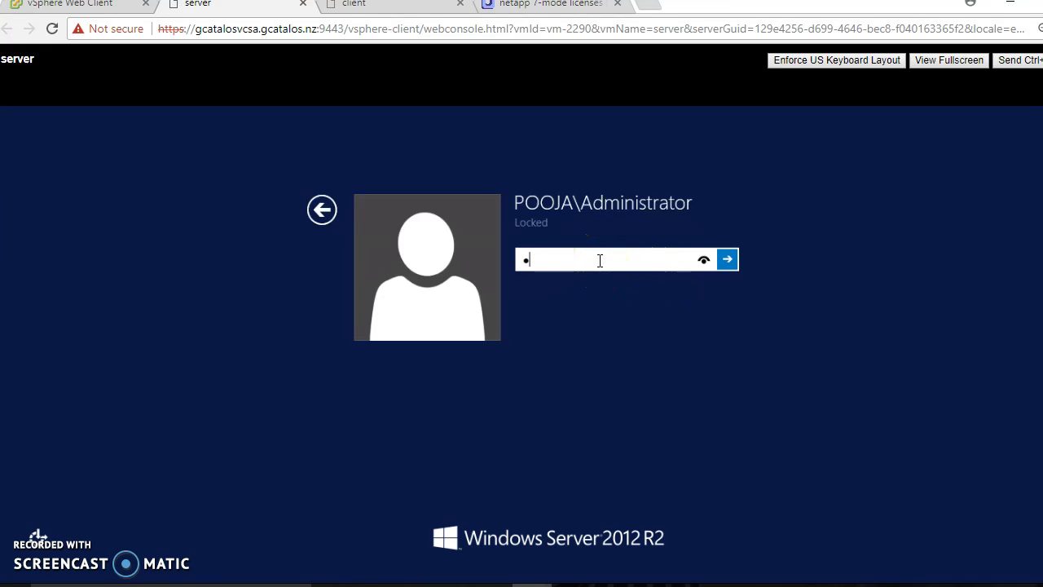
pyautogui.write('••••')
pyautogui.press('Return')
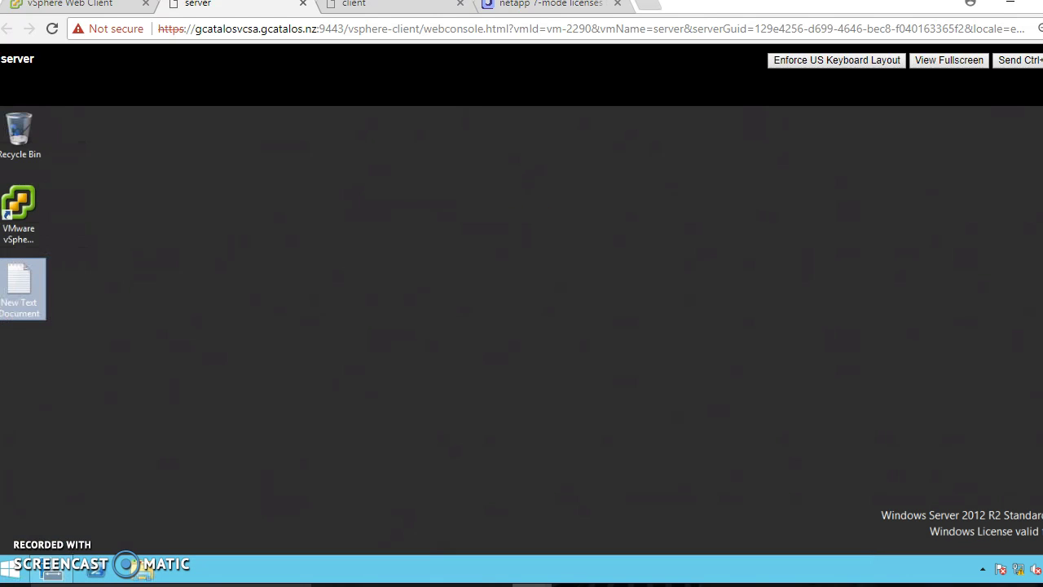
# Step: Launch Computer Management from Server Manager and maximize its window
pyautogui.click(55, 573)
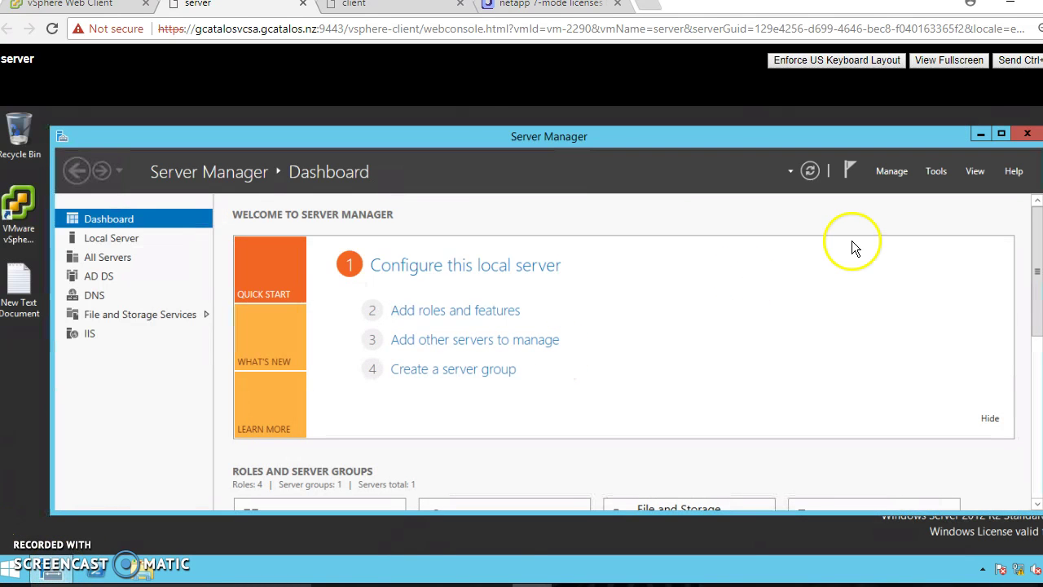
pyautogui.click(934, 175)
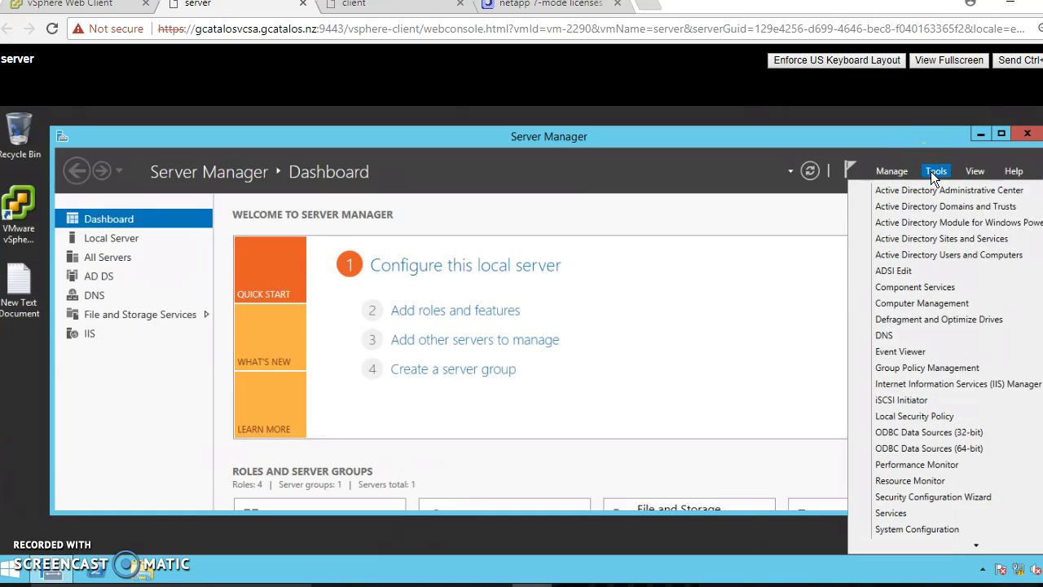
pyautogui.click(907, 305)
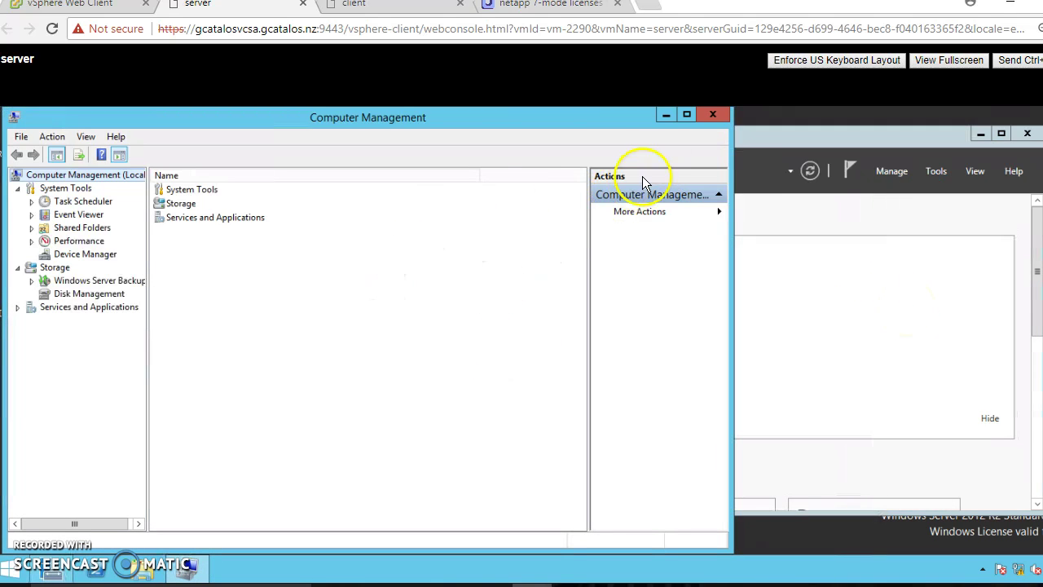
pyautogui.click(687, 115)
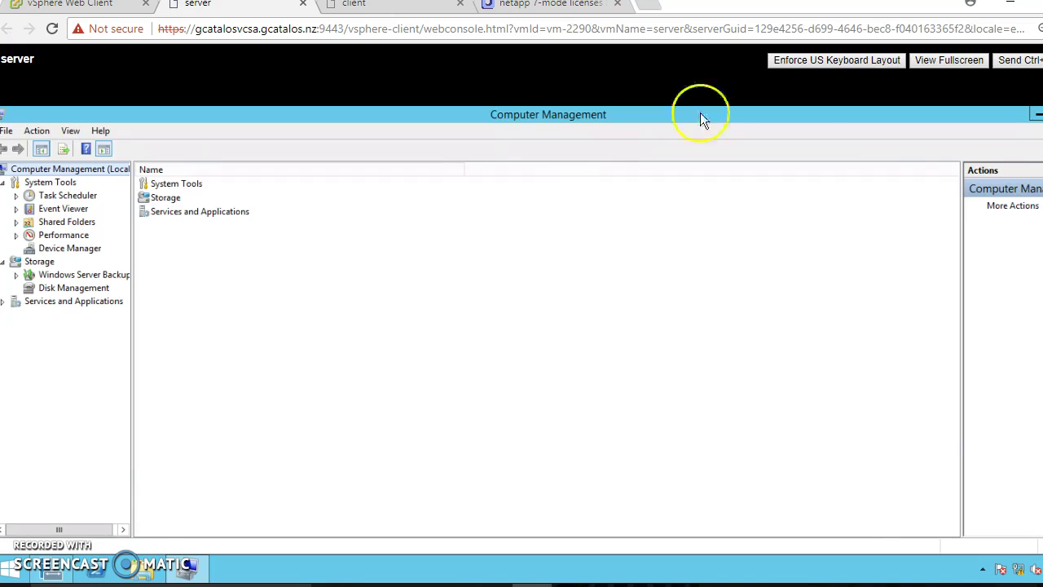
# Step: Connect Computer Management to the computer 192.168.0.11 and widen the console tree to show the full address
pyautogui.click(1007, 208)
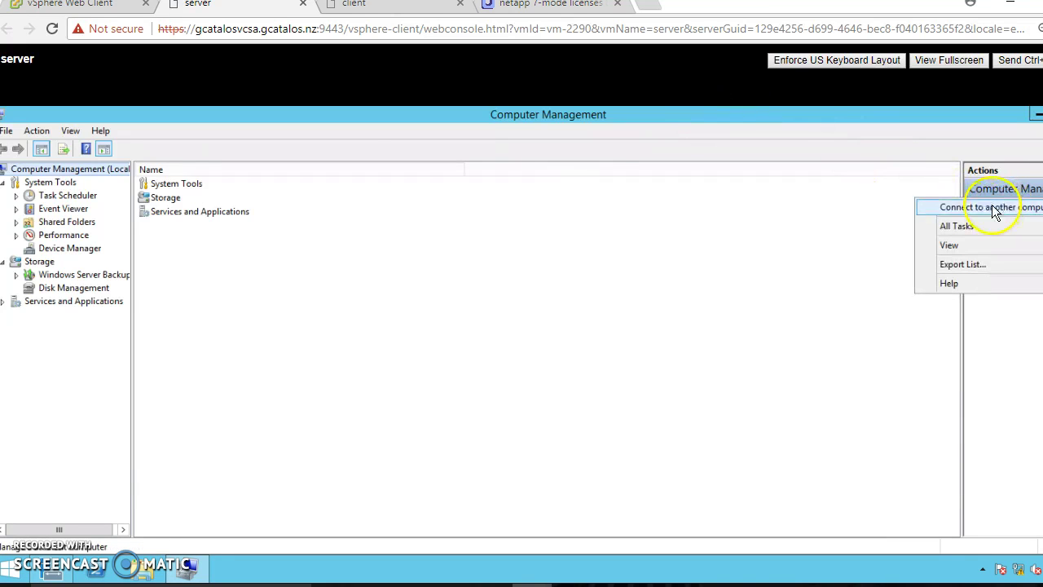
pyautogui.click(1006, 208)
pyautogui.write('192')
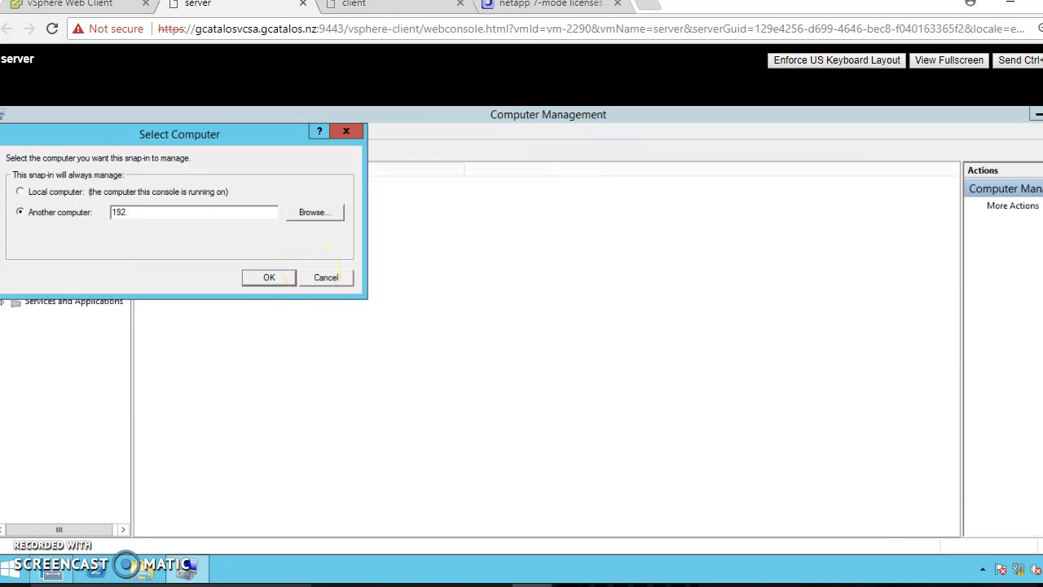
pyautogui.write('.168.0.11')
pyautogui.click(269, 277)
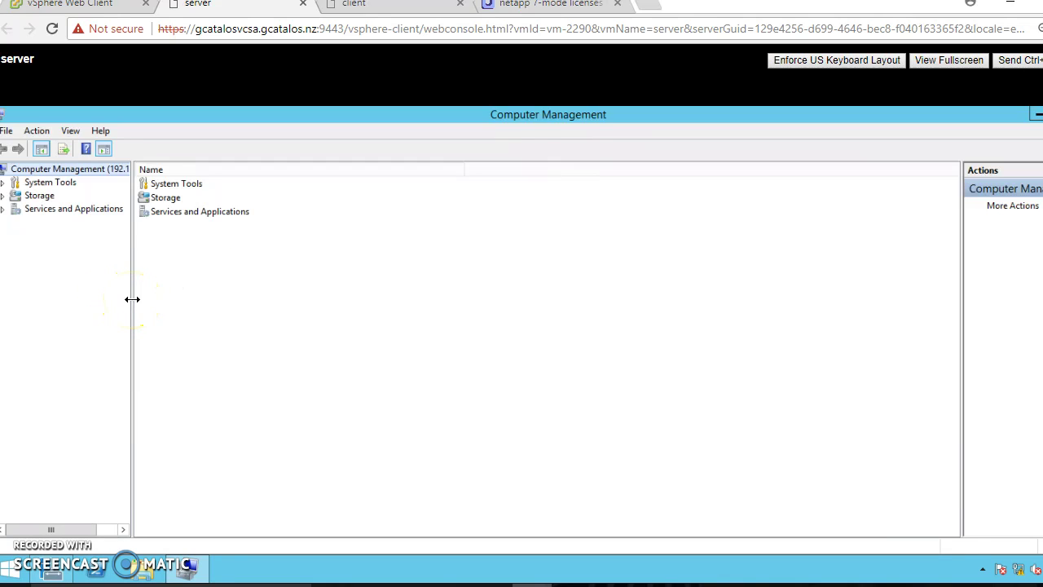
pyautogui.moveTo(132, 299); pyautogui.dragTo(180, 299)
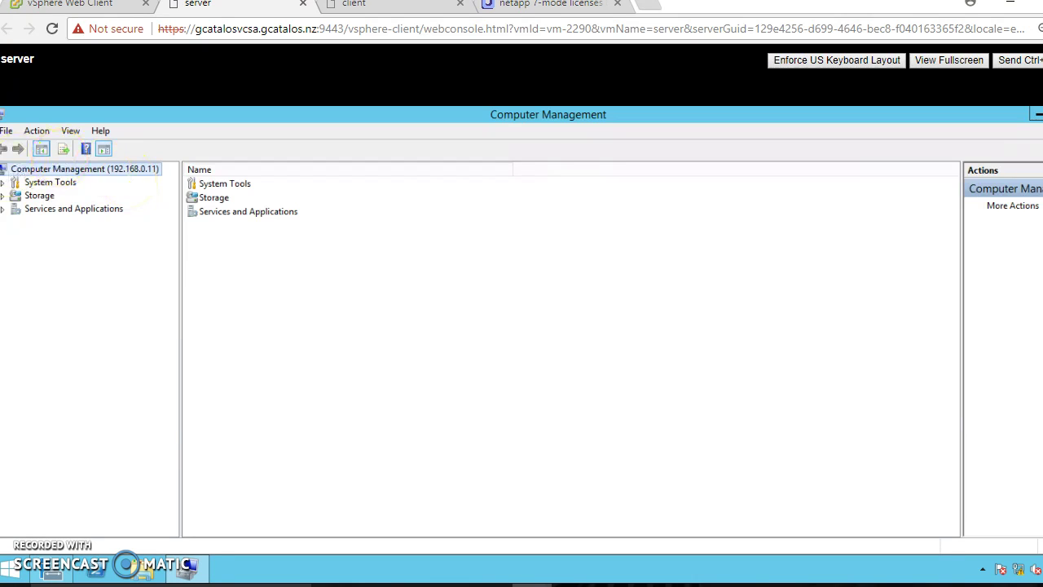
# Step: Expand the Storage, System Tools and Shared Folders nodes of 192.168.0.11 and display its shares
pyautogui.click(7, 196)
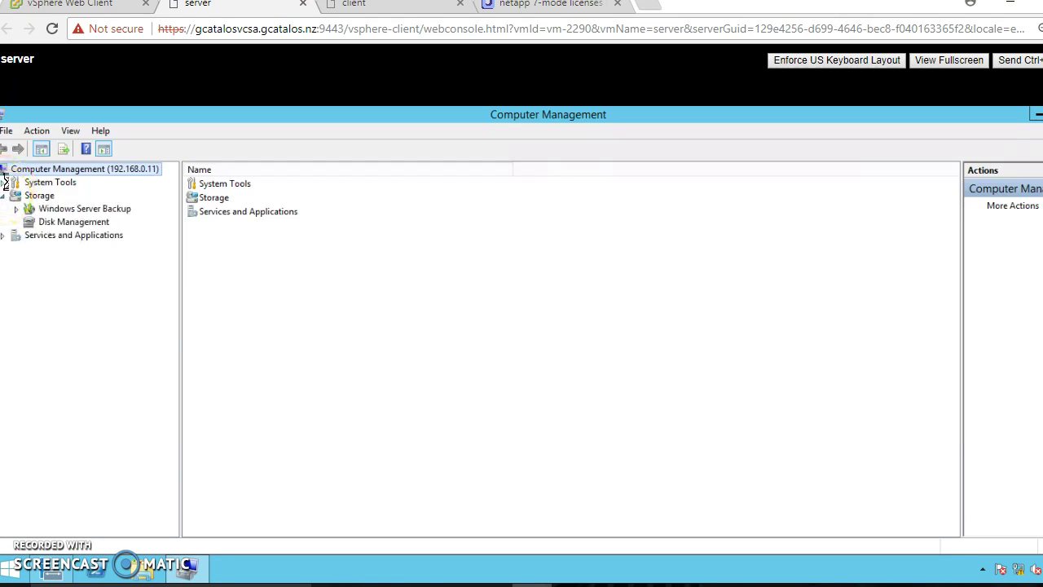
pyautogui.click(7, 184)
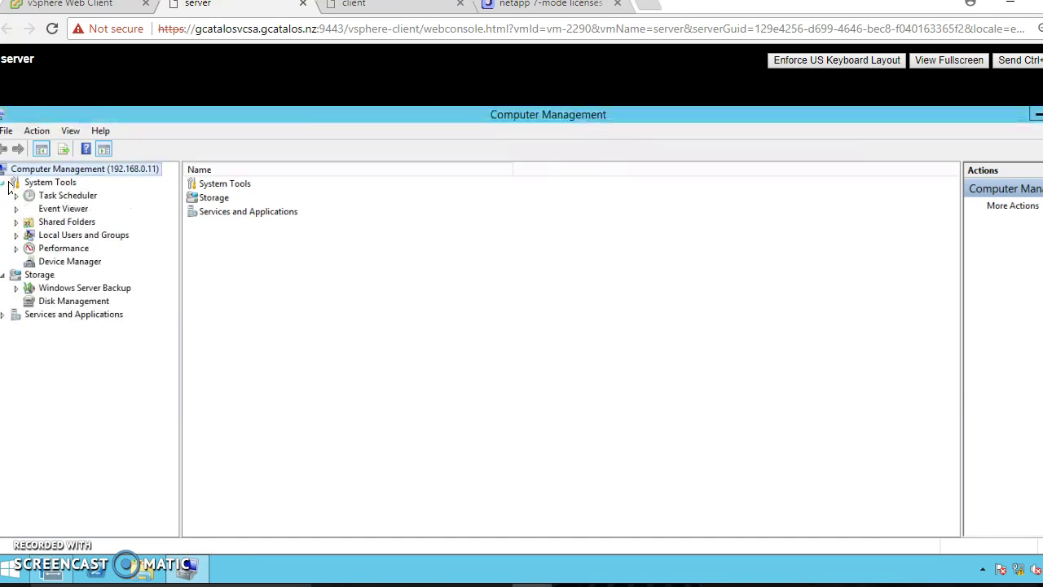
pyautogui.click(17, 223)
pyautogui.click(65, 235)
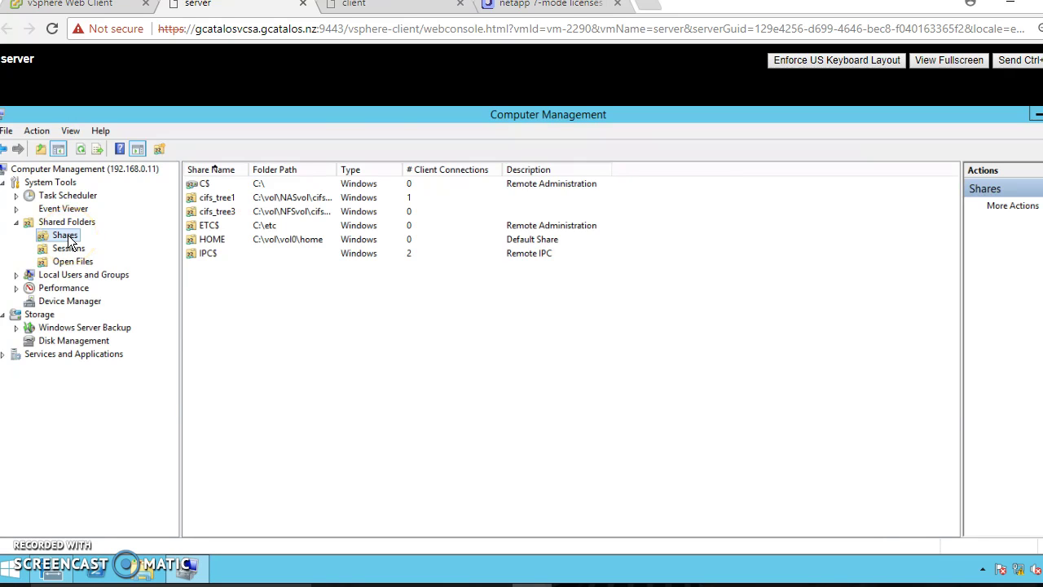
# Step: Start a new share on 192.168.0.11 and set its folder path to C:\vol by browsing the c$ share
pyautogui.rightClick(67, 235)
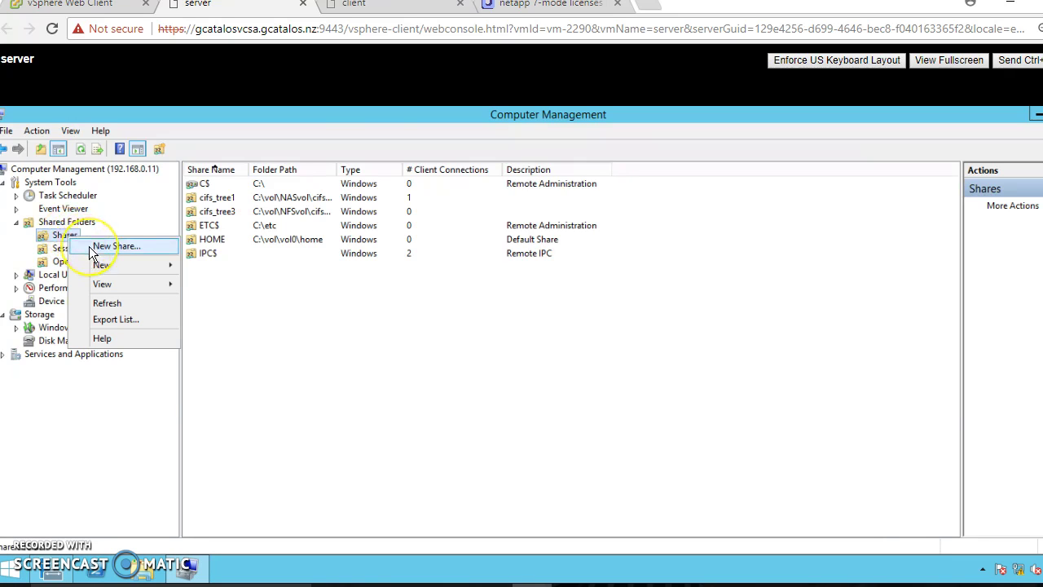
pyautogui.click(90, 248)
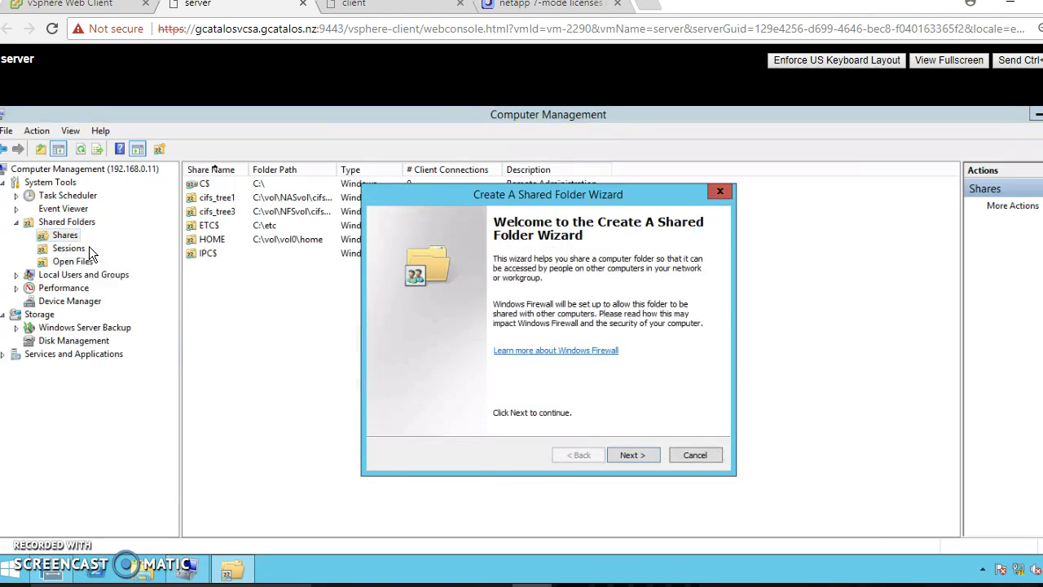
pyautogui.click(630, 454)
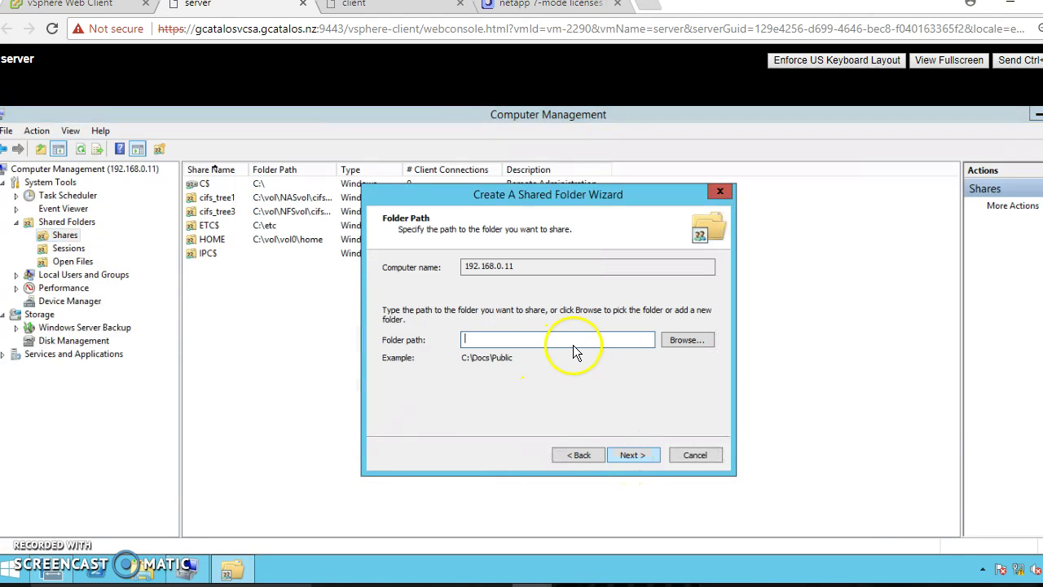
pyautogui.click(672, 340)
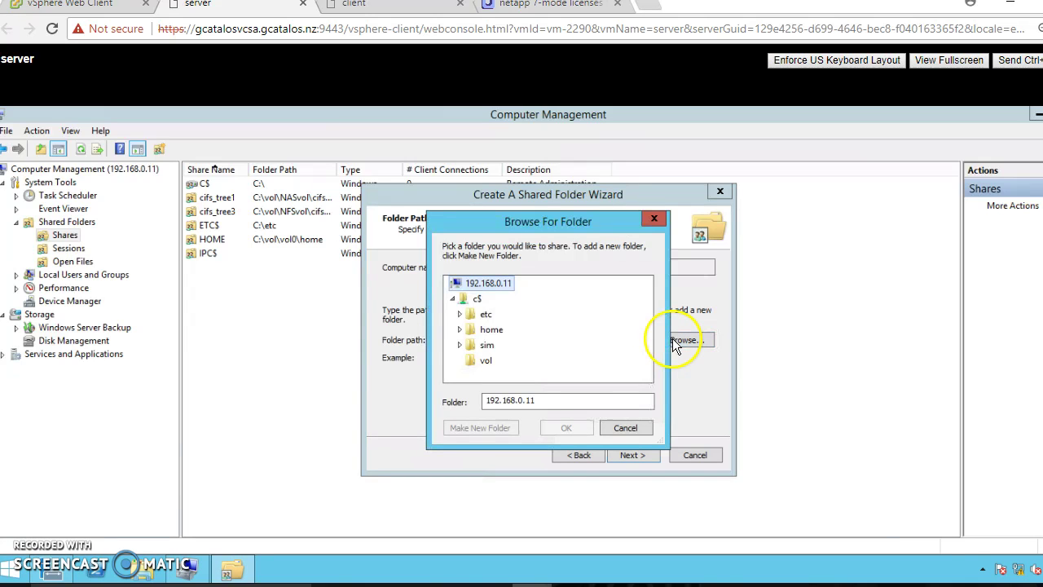
pyautogui.click(485, 361)
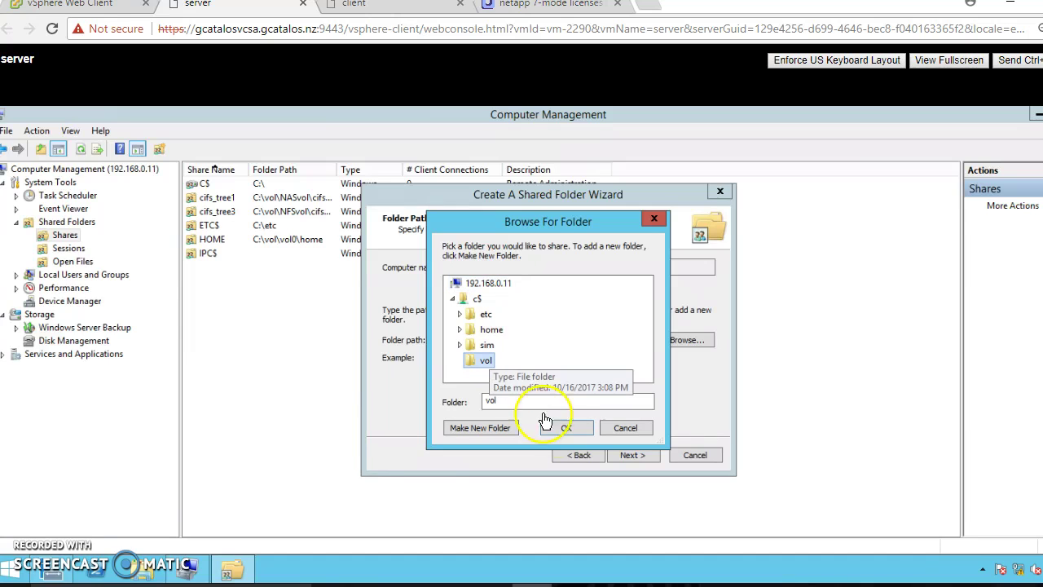
pyautogui.click(566, 430)
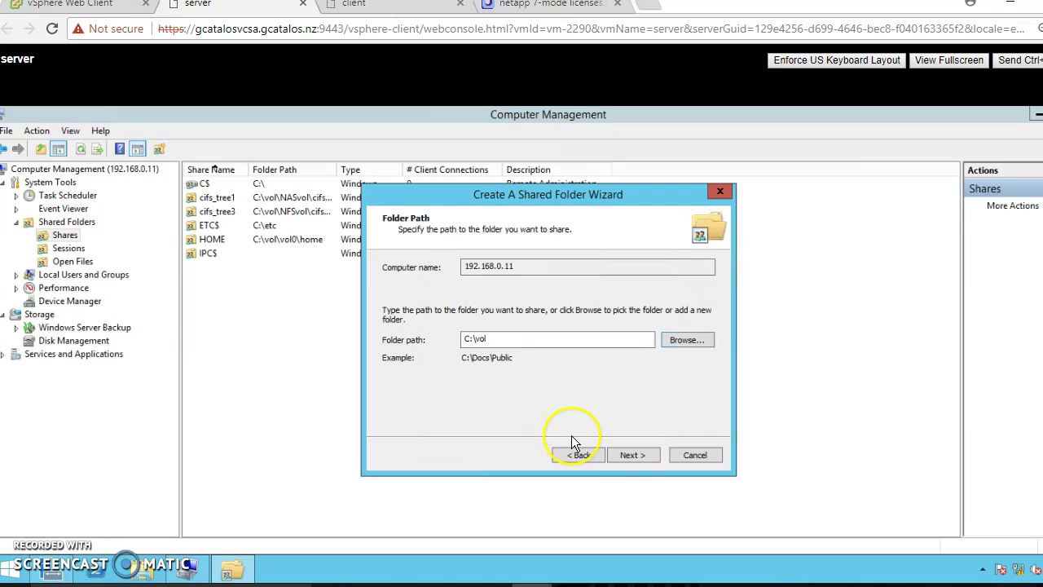
pyautogui.click(630, 455)
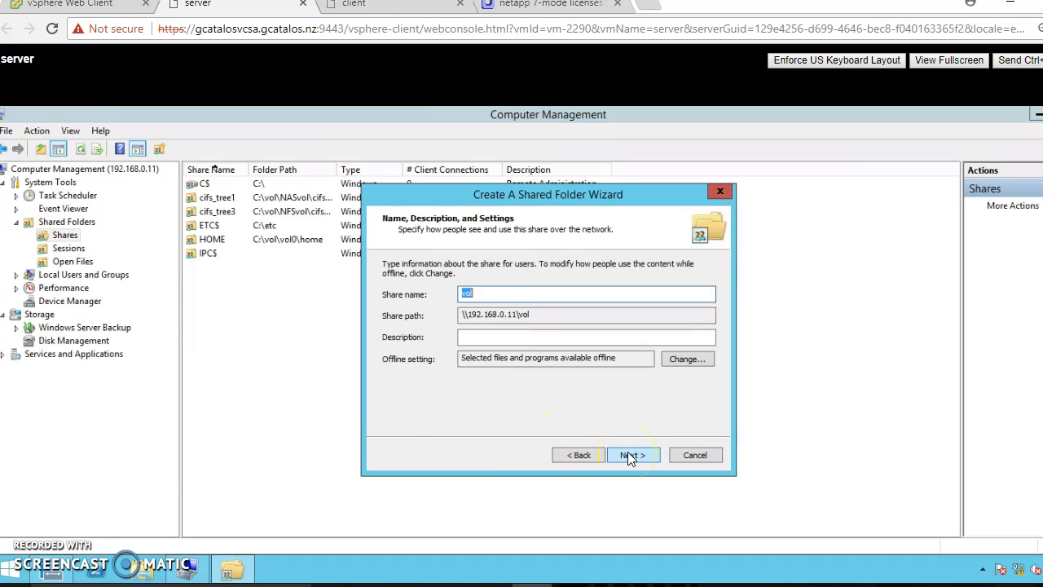
# Step: Keep vol as the share name, choose customized permissions, cancel the share's creation and minimize Server Manager
pyautogui.click(629, 456)
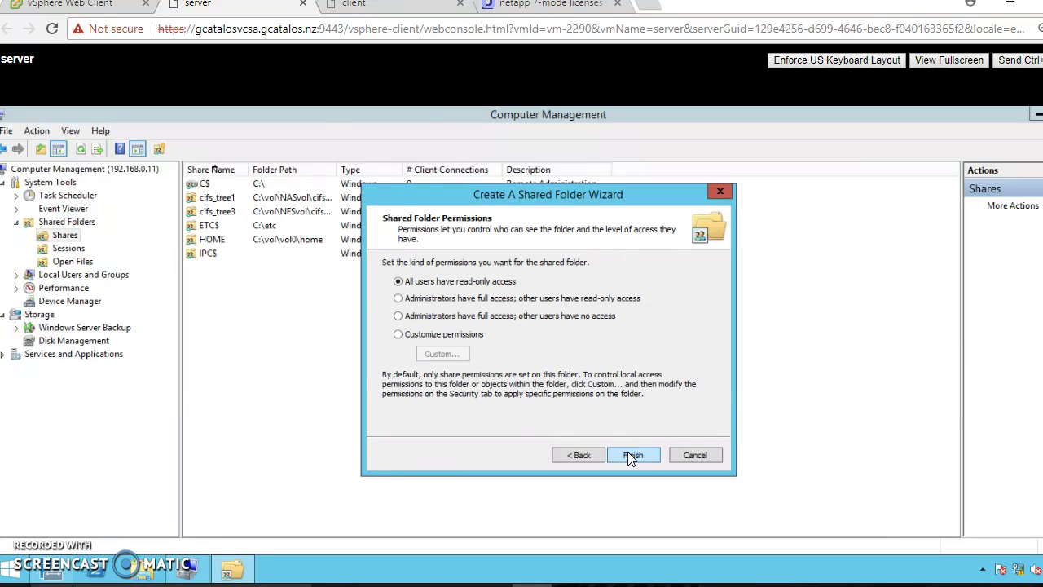
pyautogui.click(398, 335)
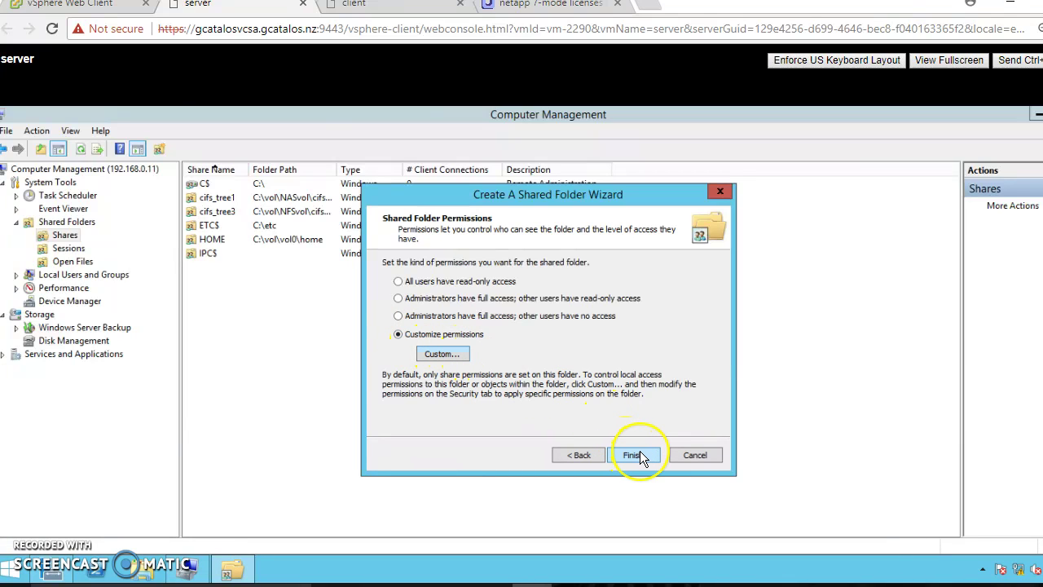
pyautogui.click(687, 457)
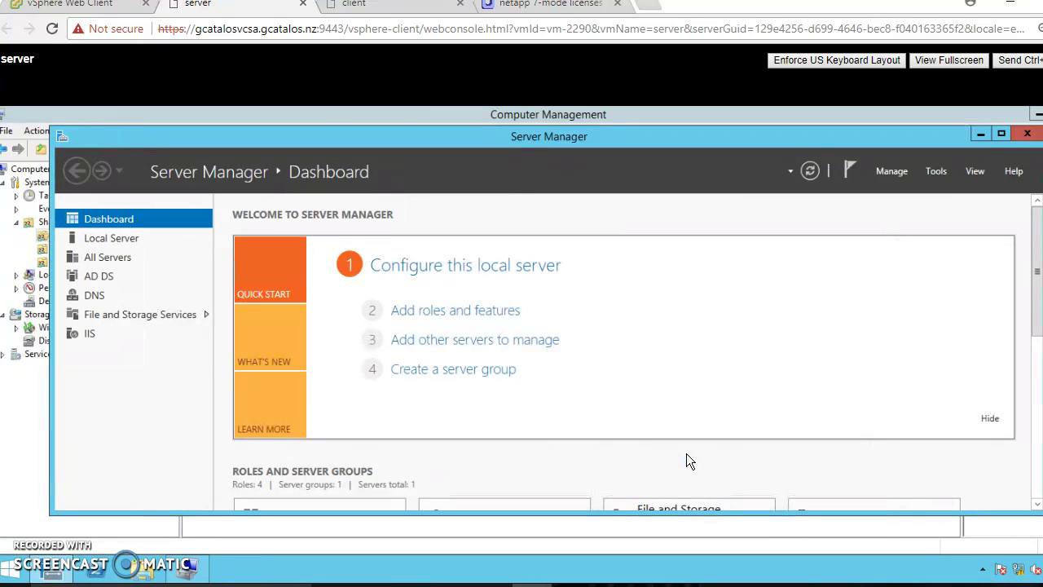
pyautogui.click(979, 136)
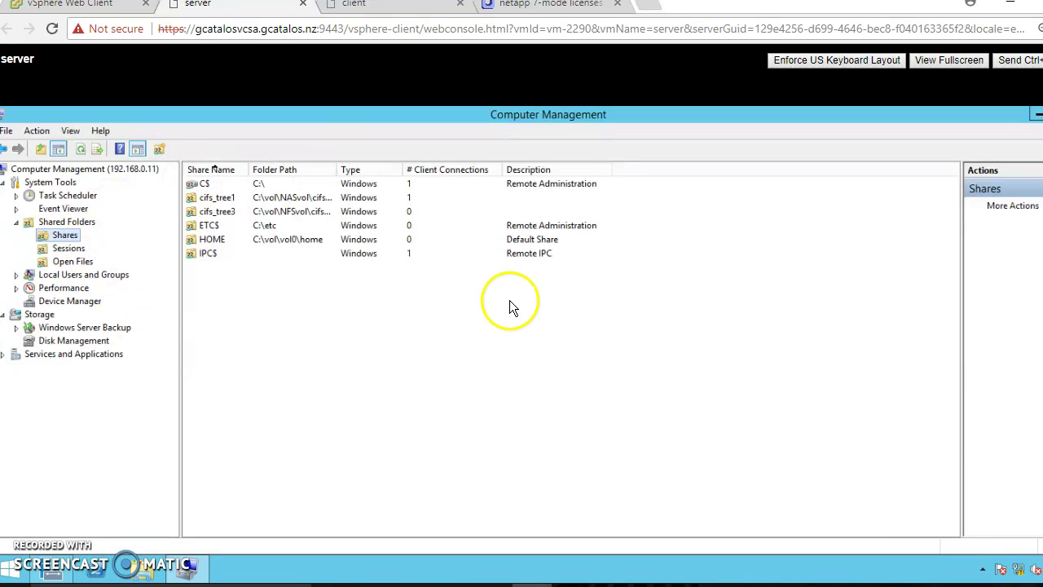
# Step: Open This PC on the server and maximize its window
pyautogui.click(8, 568)
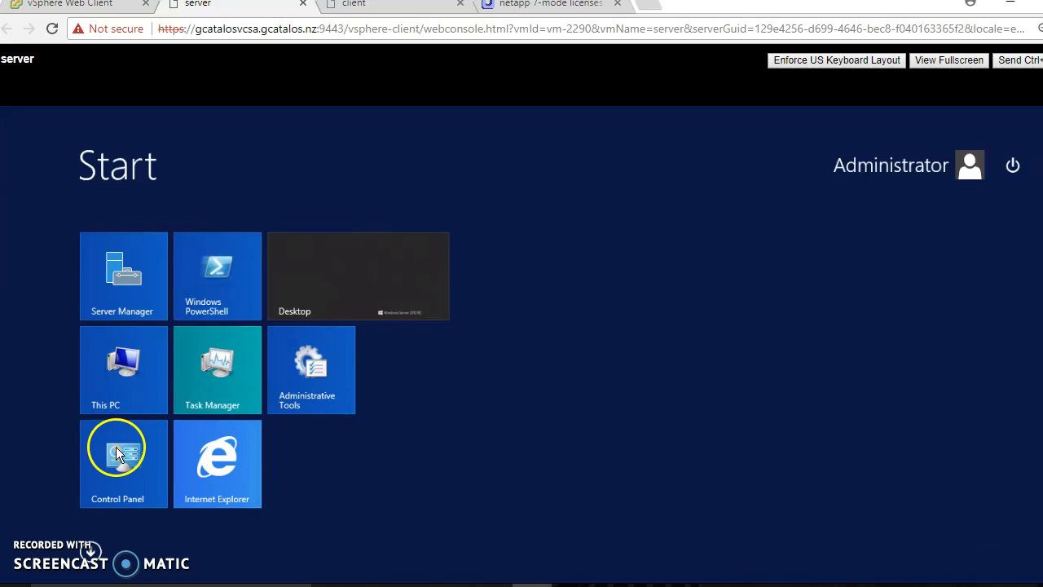
pyautogui.click(156, 392)
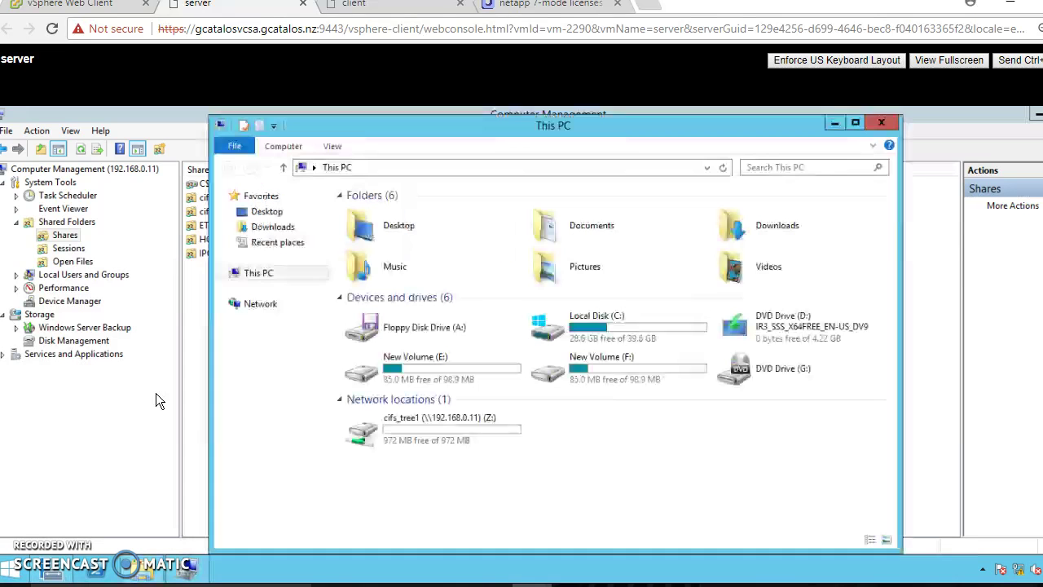
pyautogui.click(857, 128)
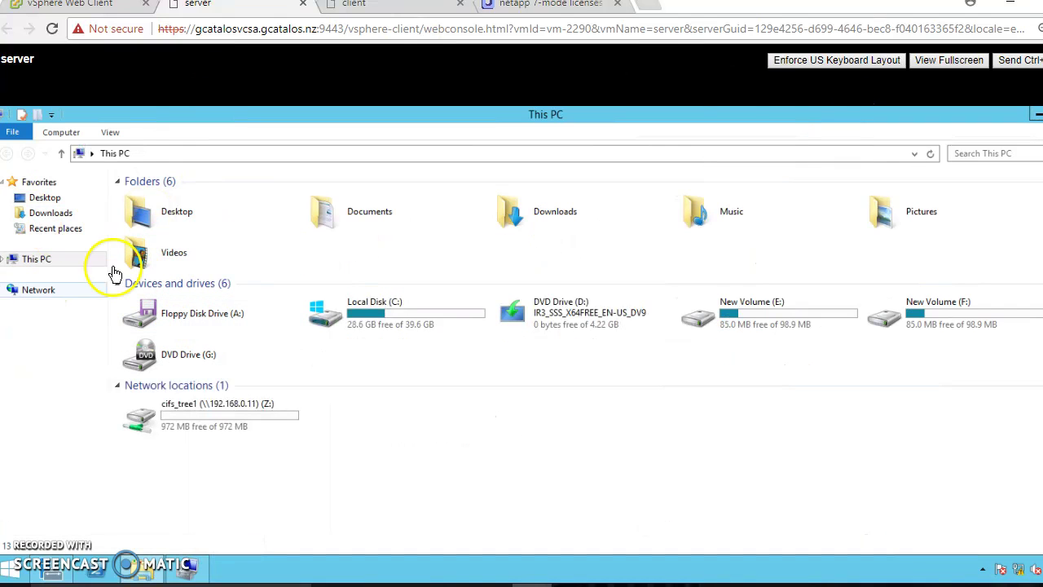
# Step: Examine the network folder browser and available drive letters for mapping a network drive, and cancel without mapping
pyautogui.click(69, 134)
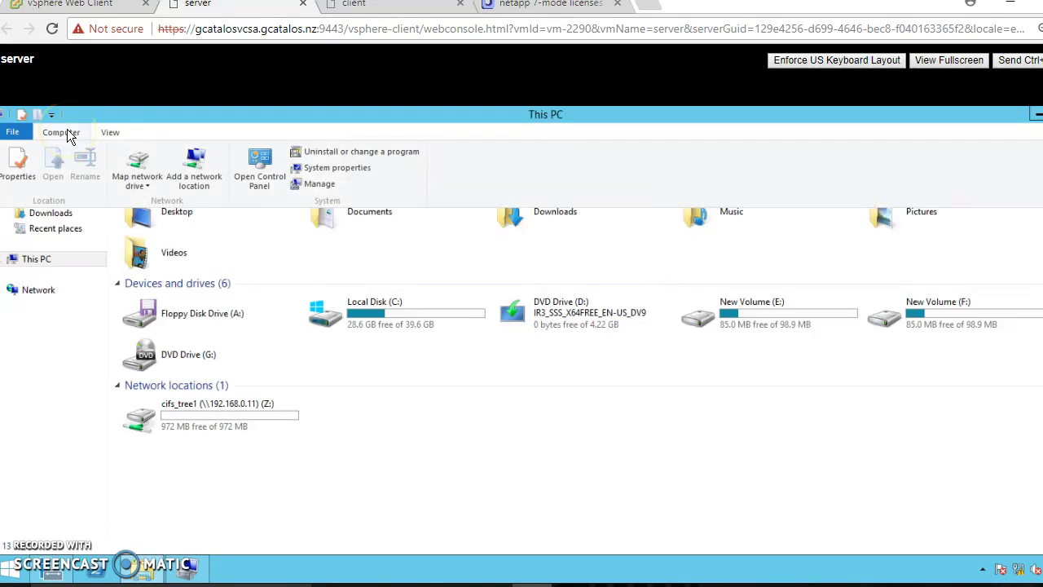
pyautogui.click(136, 181)
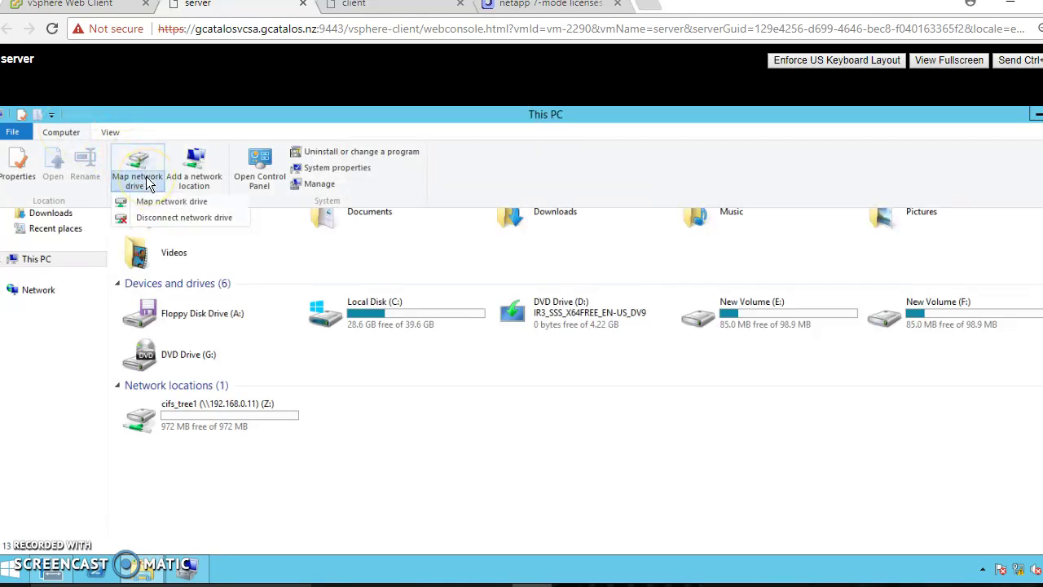
pyautogui.click(163, 207)
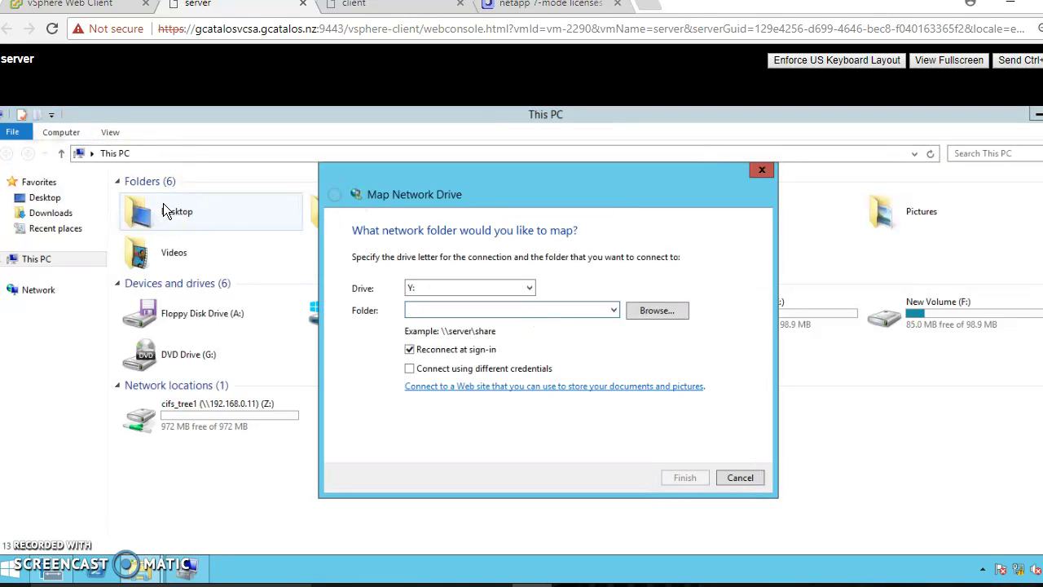
pyautogui.click(657, 310)
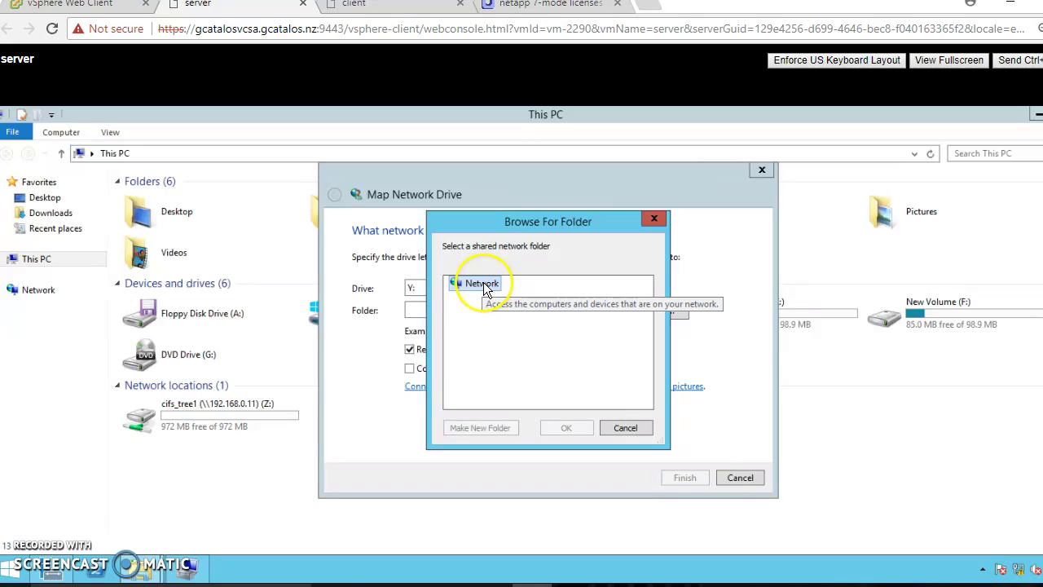
pyautogui.click(652, 218)
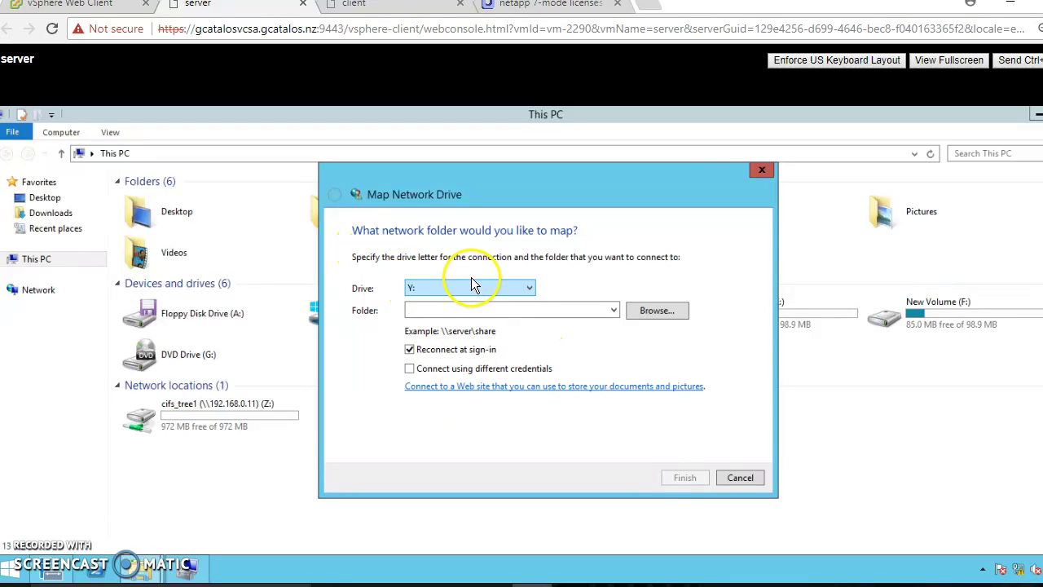
pyautogui.click(486, 287)
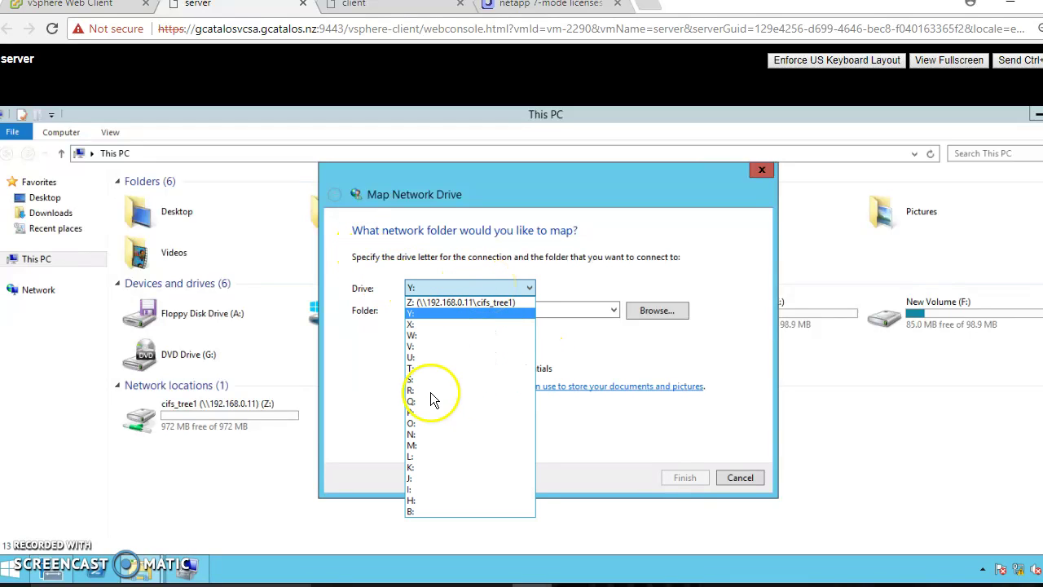
pyautogui.click(647, 422)
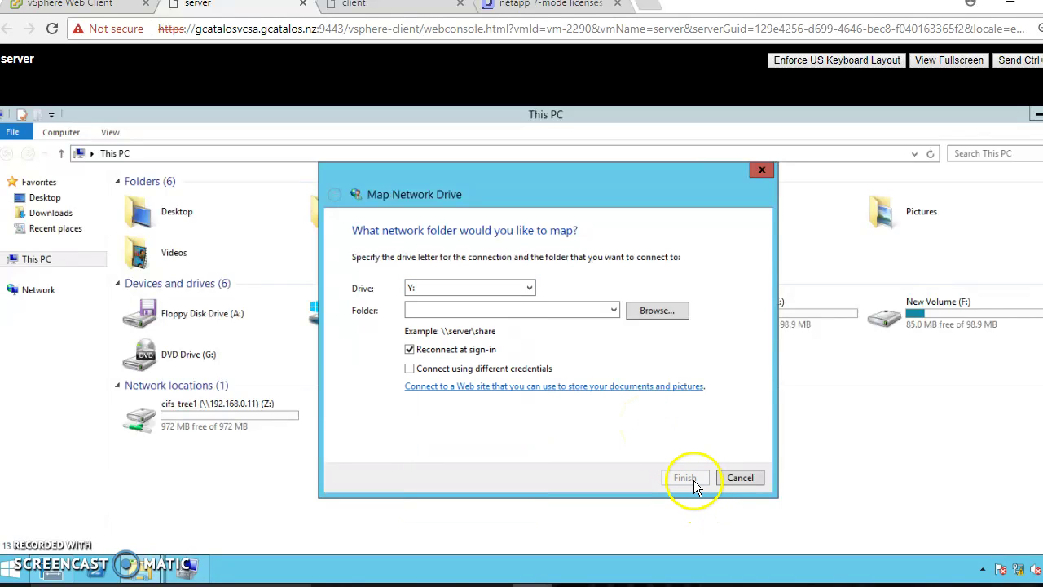
pyautogui.click(731, 473)
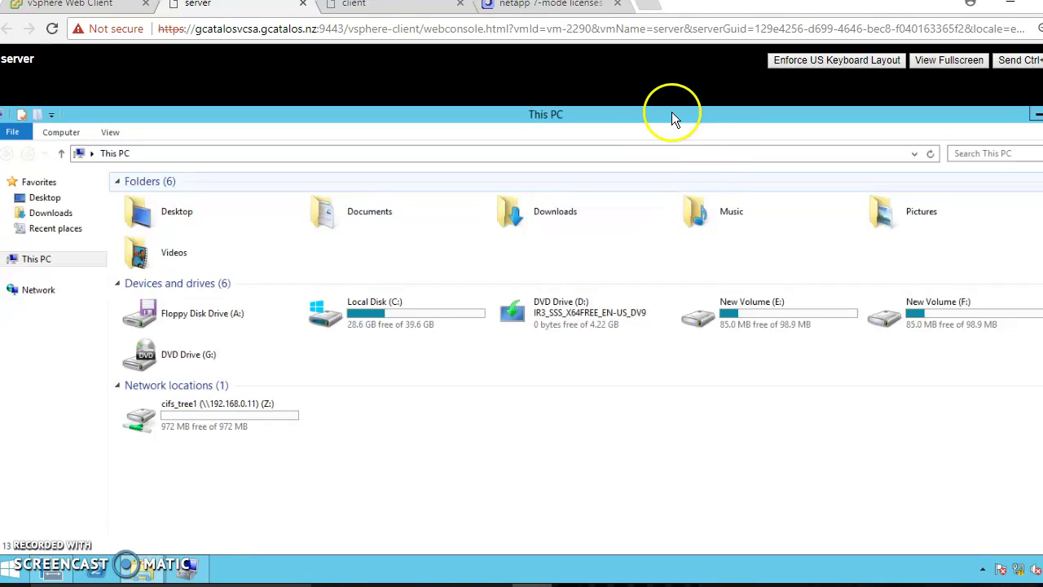
# Step: Switch to the client console and display the Session diagnostics in NetApp OnCommand System Manager
pyautogui.click(352, 6)
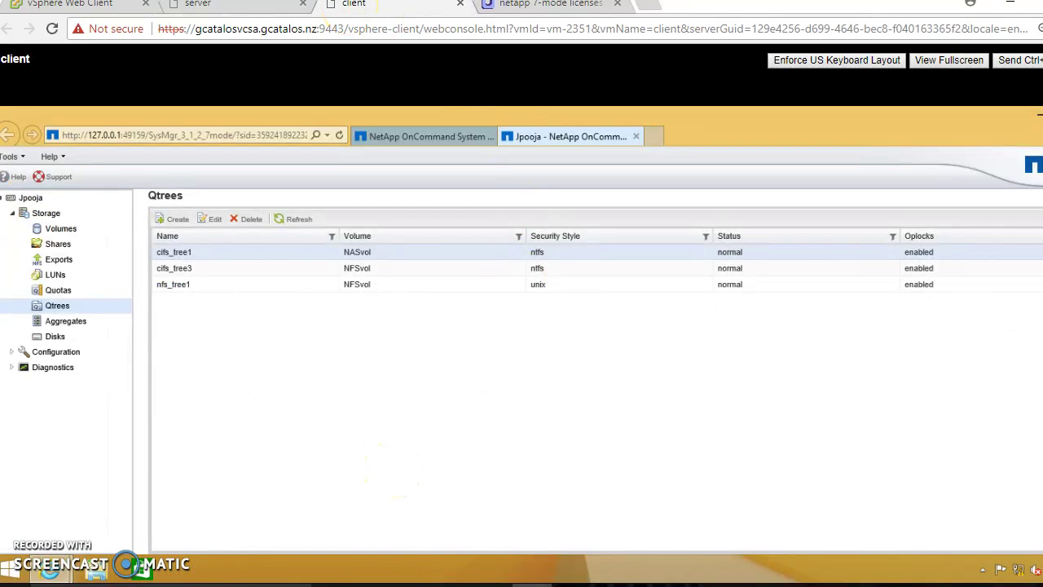
pyautogui.click(10, 368)
pyautogui.click(60, 399)
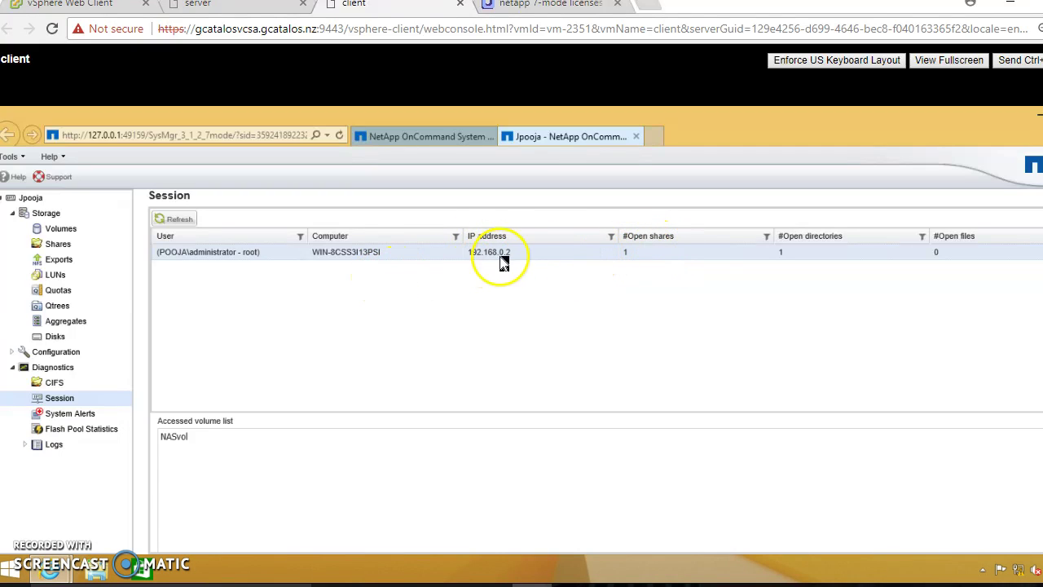
# Step: Return to Computer Management on the server console, display the shared folder sessions and review the actions available for the administrator session
pyautogui.click(231, 7)
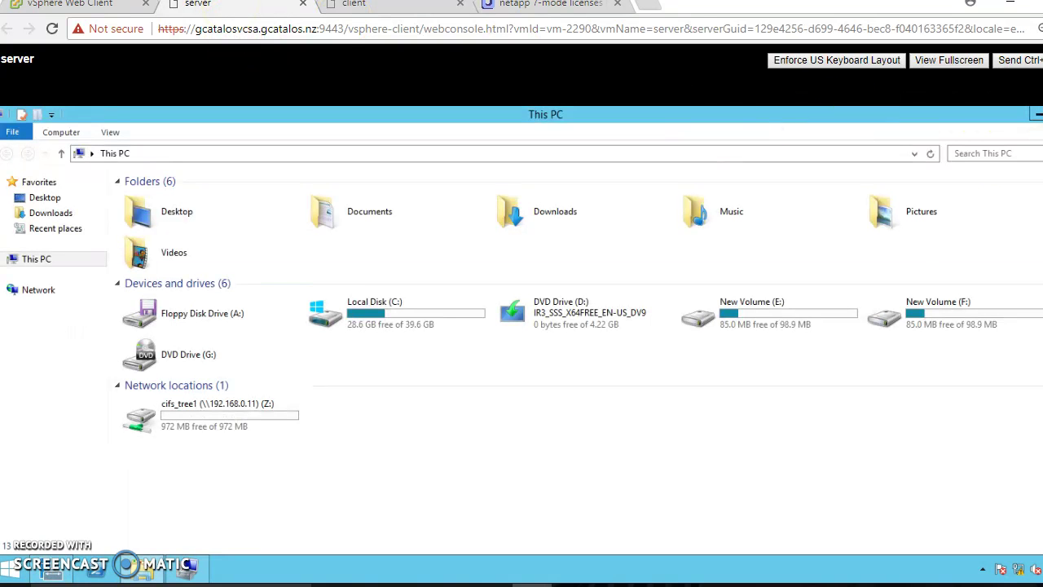
pyautogui.click(1039, 114)
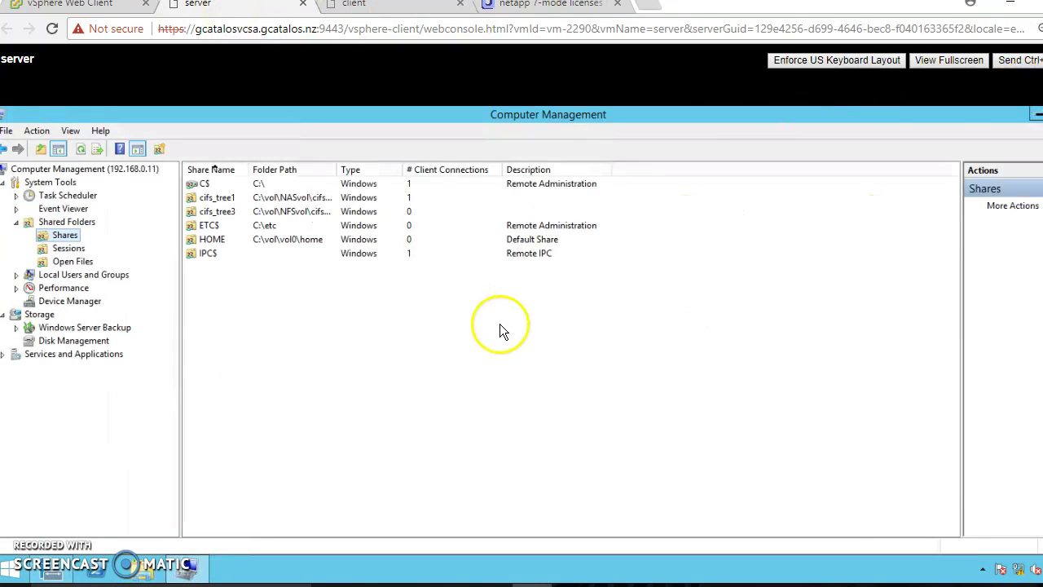
pyautogui.click(70, 249)
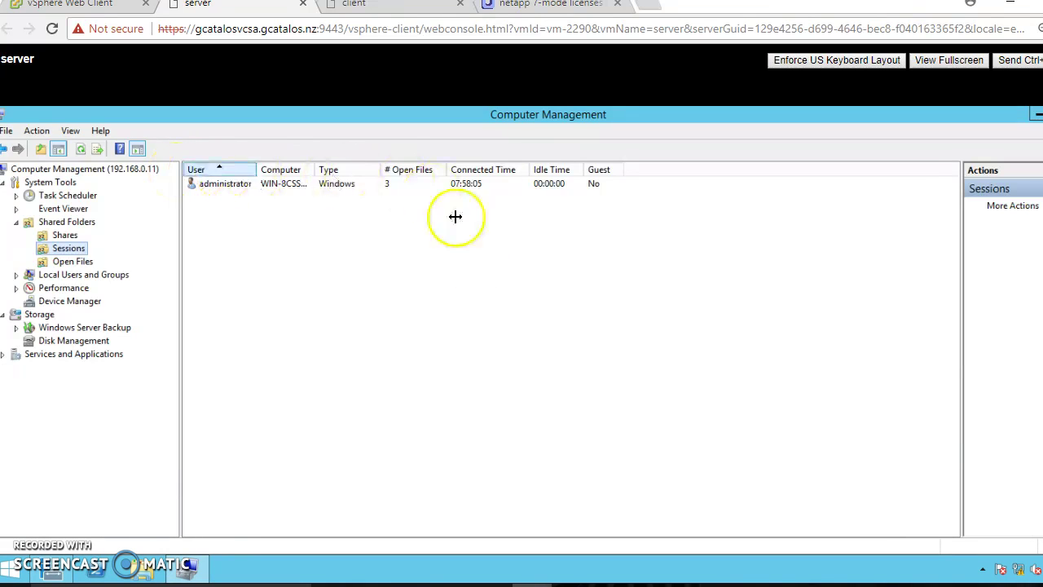
pyautogui.rightClick(348, 186)
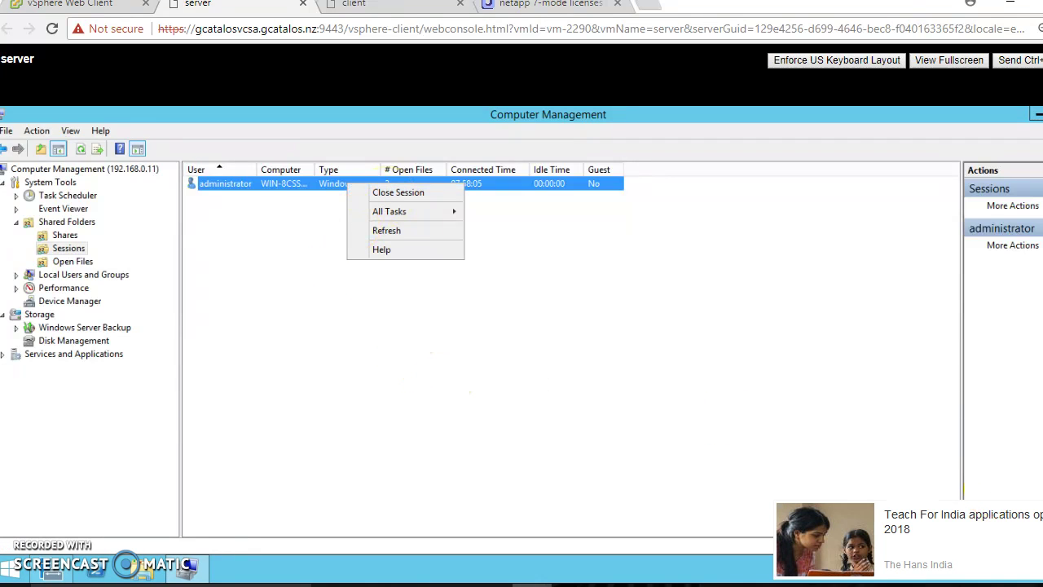
pyautogui.click(738, 371)
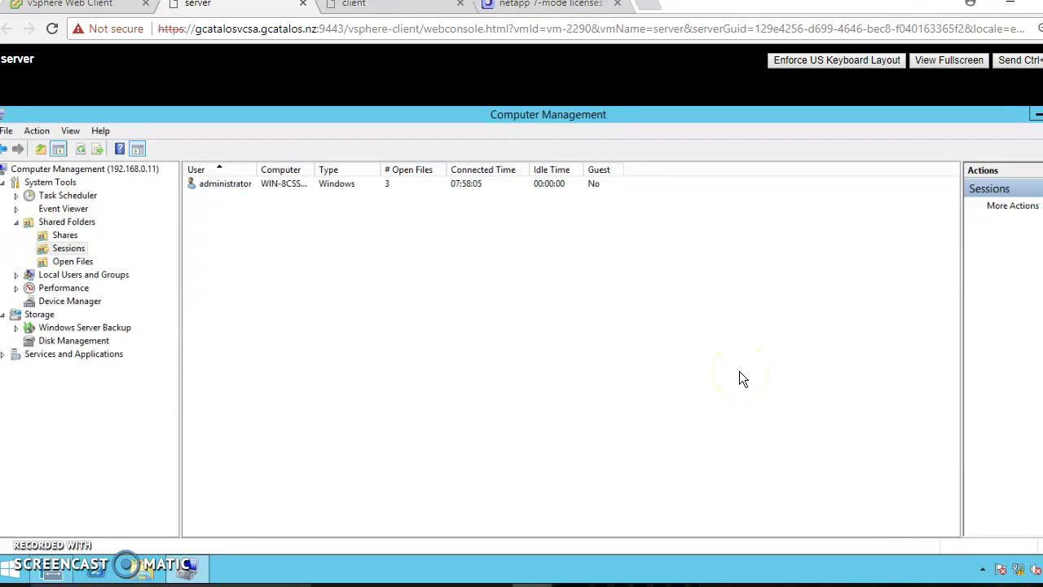